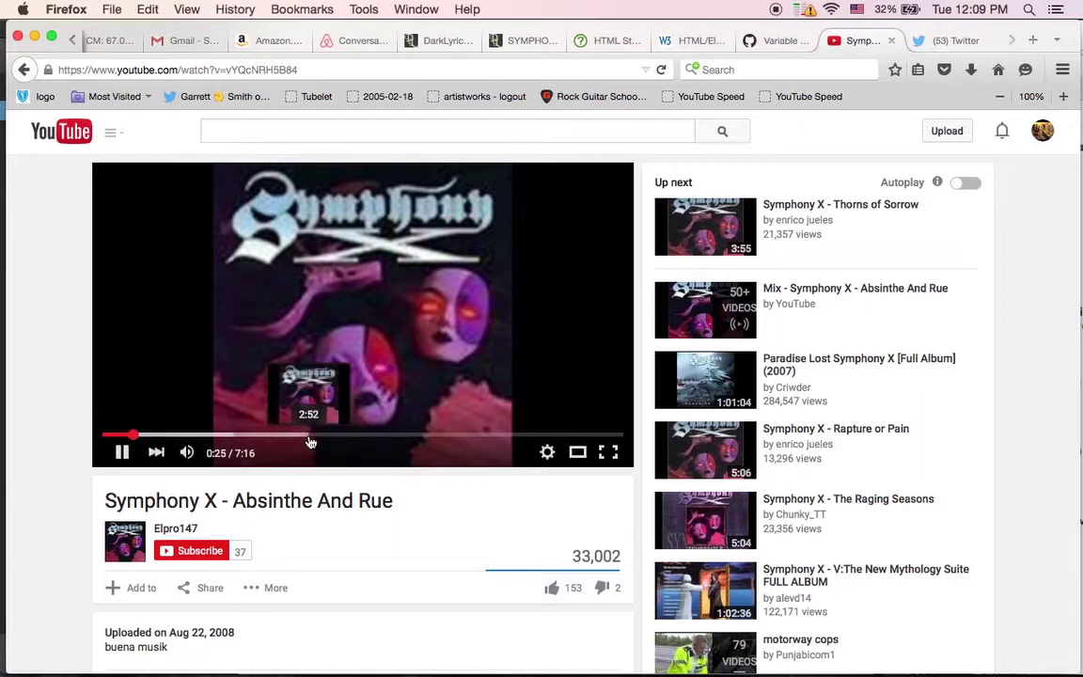
# Step: Replay the video from about 0:23, view the player's built-in playback speed options, and pause it
pyautogui.press('XF86AudioRaiseVolume')
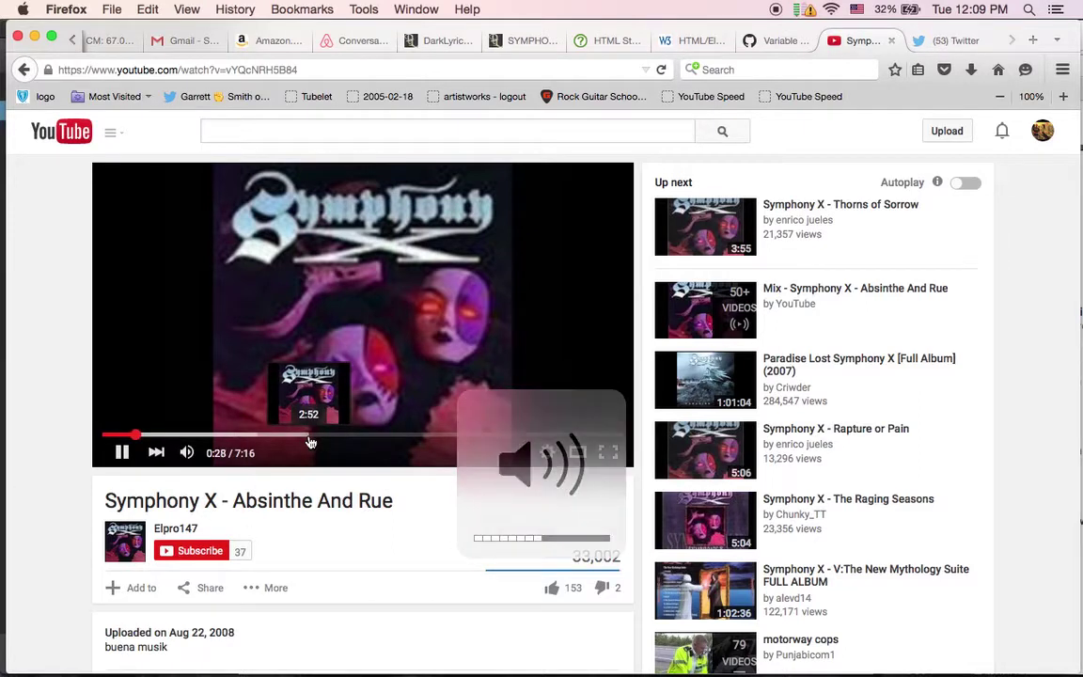
pyautogui.click(125, 434)
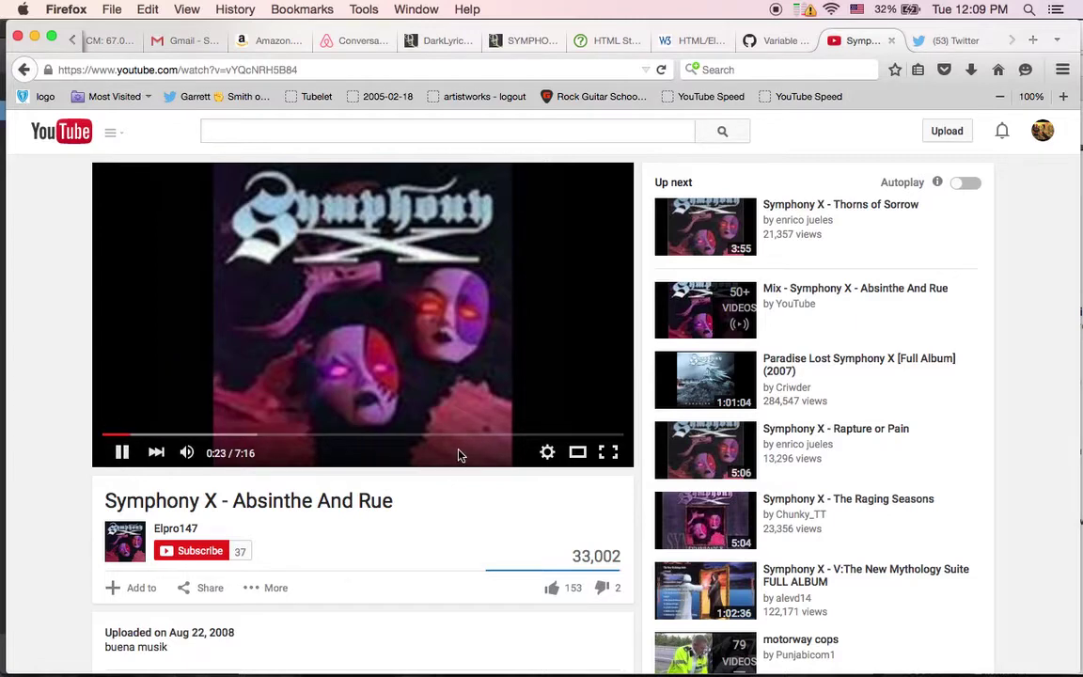
pyautogui.click(549, 452)
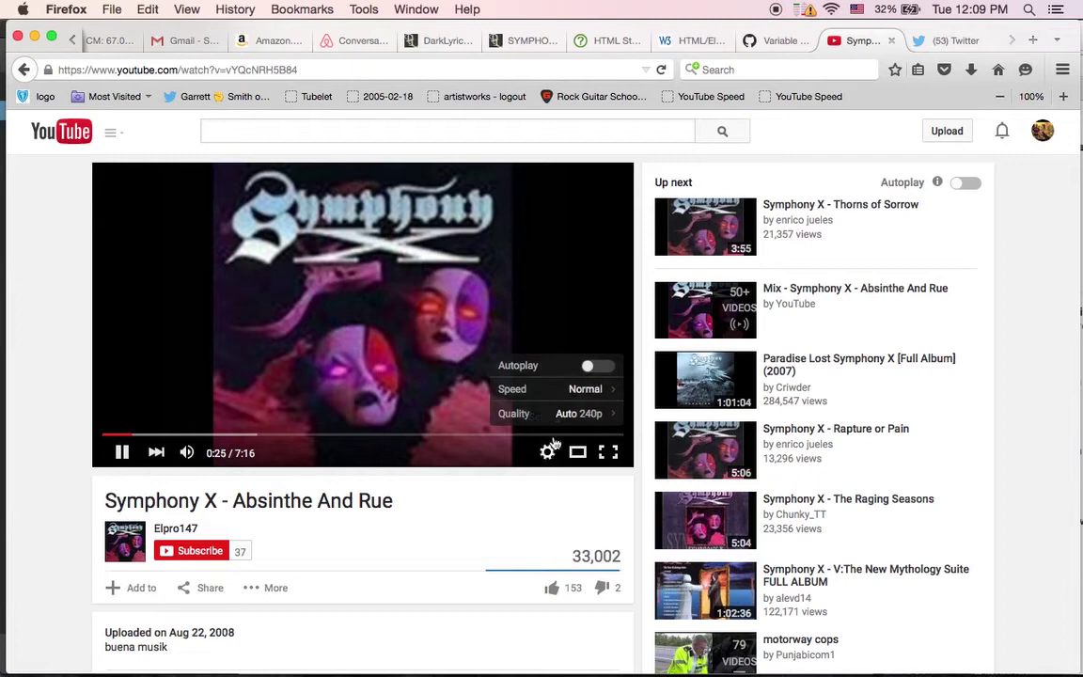
pyautogui.click(544, 389)
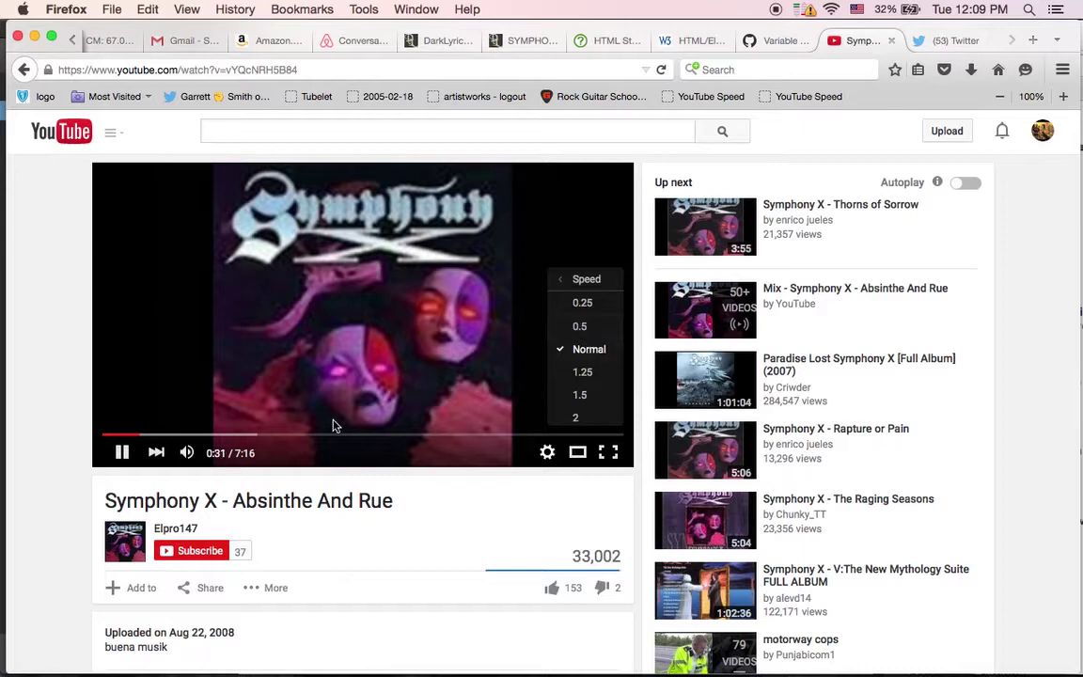
pyautogui.click(121, 452)
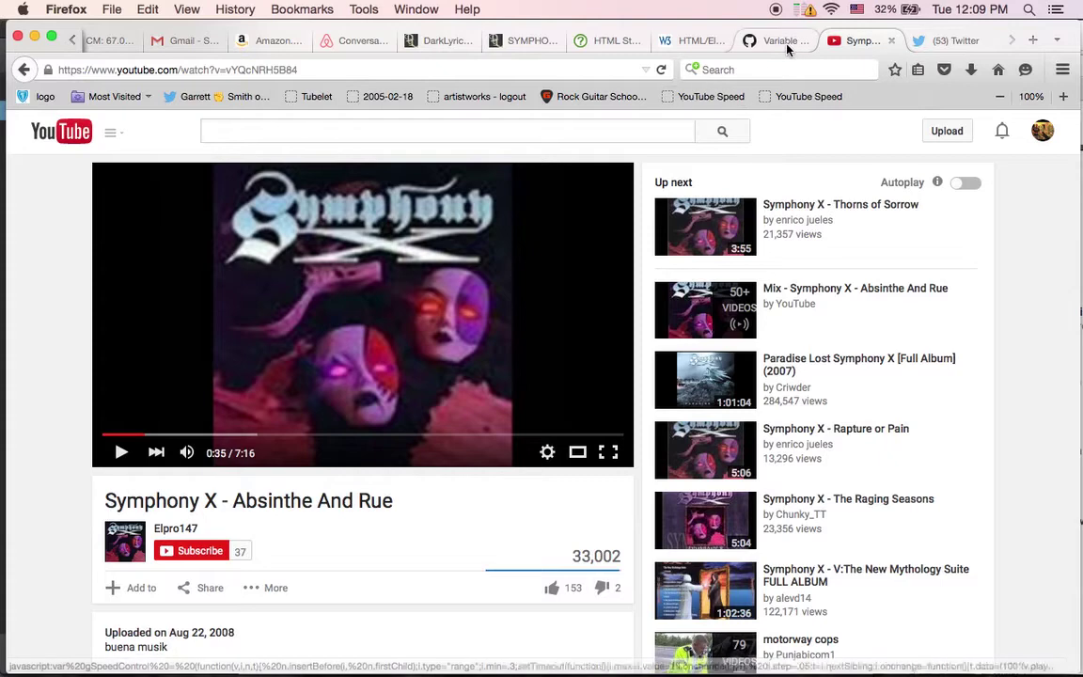
# Step: Run the second YouTube Speed bookmarklet and set its playback speed slider to 60%
pyautogui.click(793, 94)
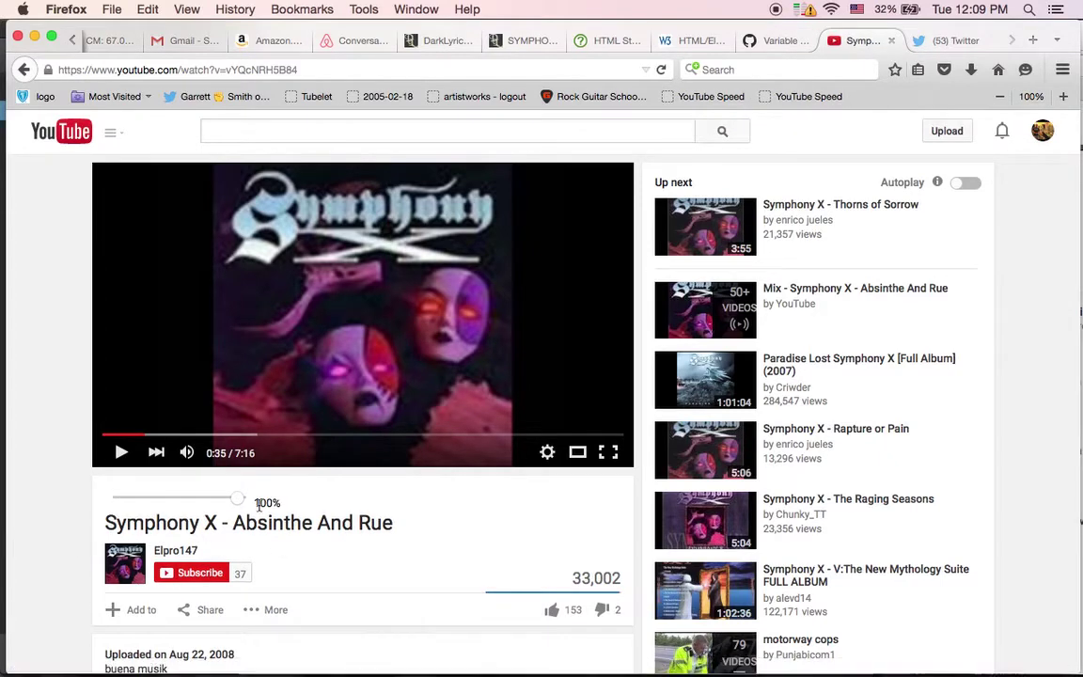
pyautogui.moveTo(204, 506); pyautogui.dragTo(171, 500)
# Step: Delete the second YouTube Speed bookmark and reload the video page, pausing playback once it restarts
pyautogui.rightClick(815, 97)
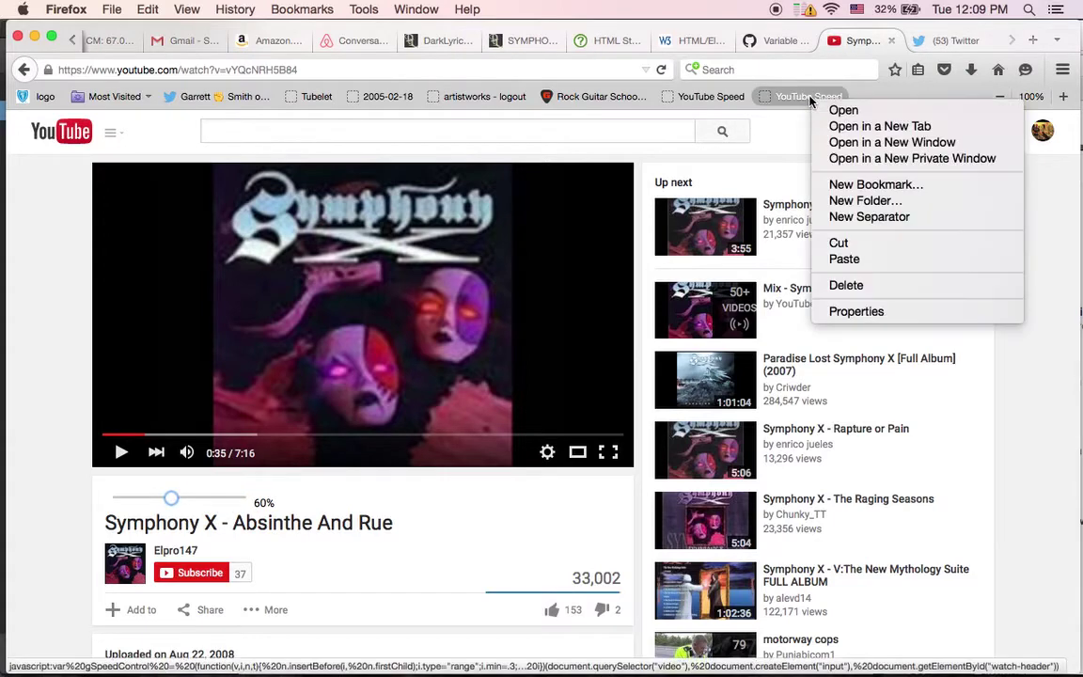
pyautogui.click(834, 284)
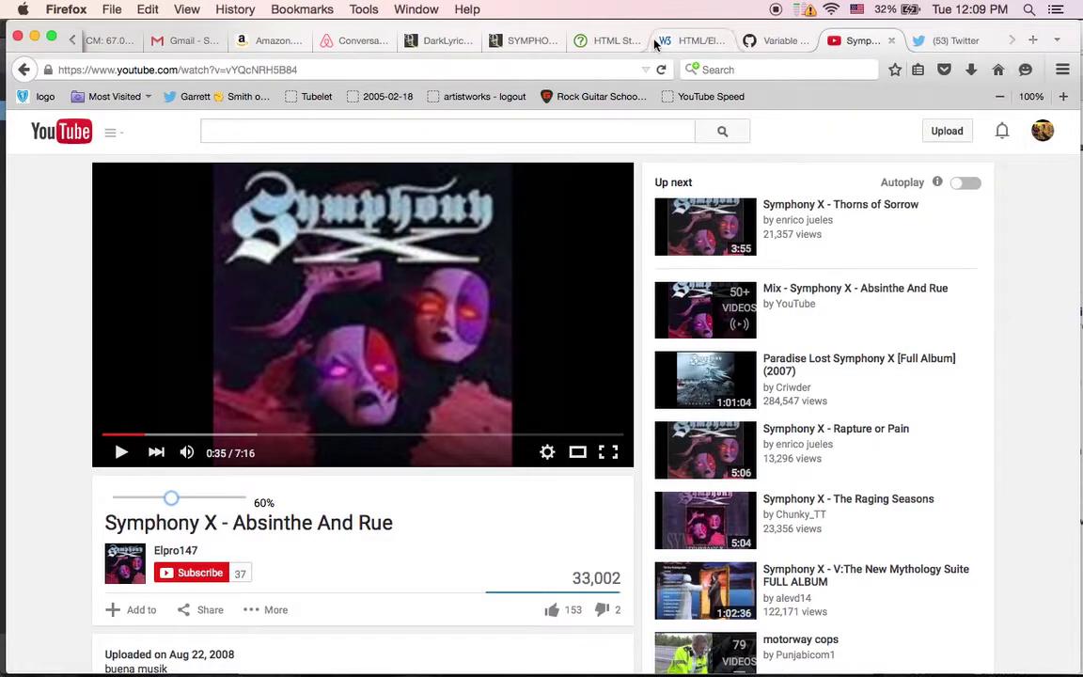
pyautogui.click(662, 69)
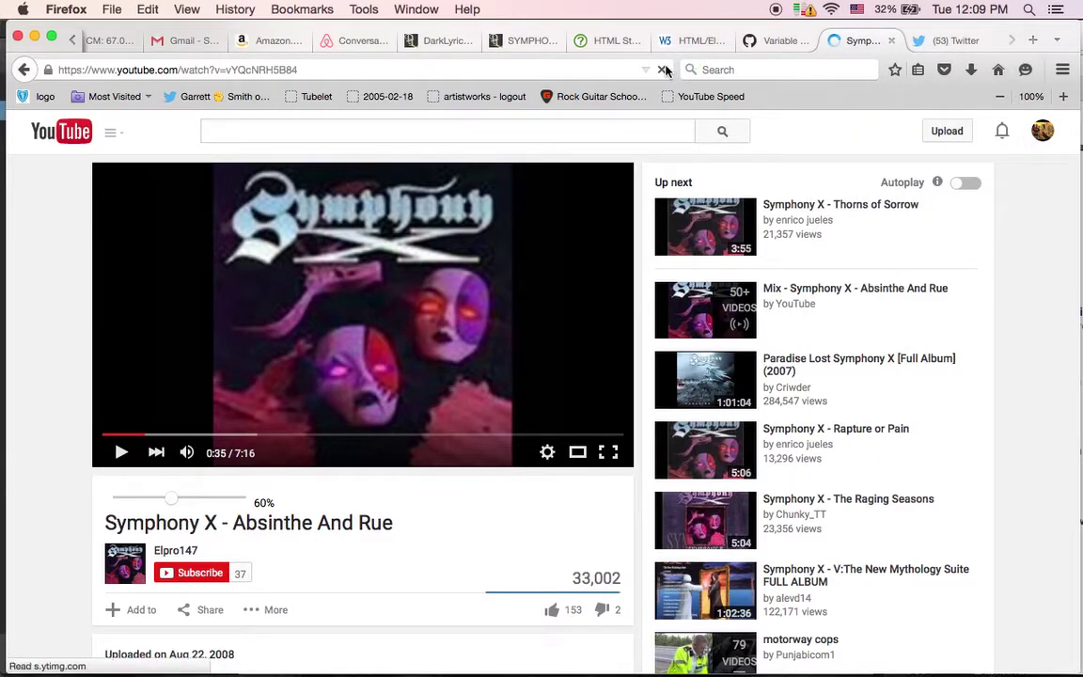
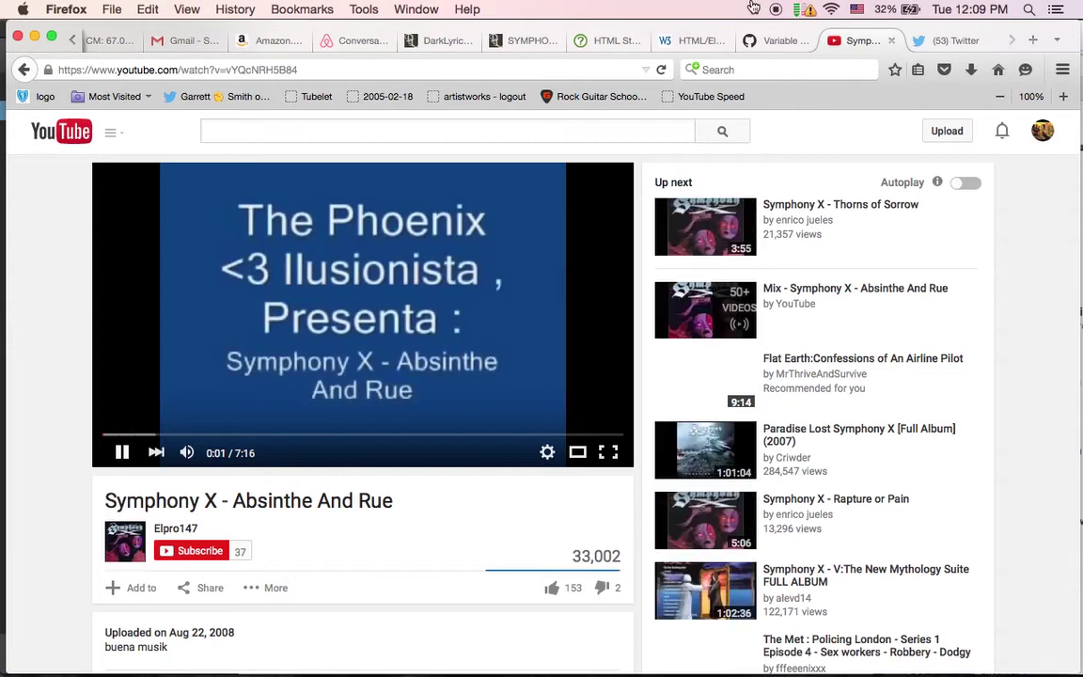
pyautogui.click(121, 452)
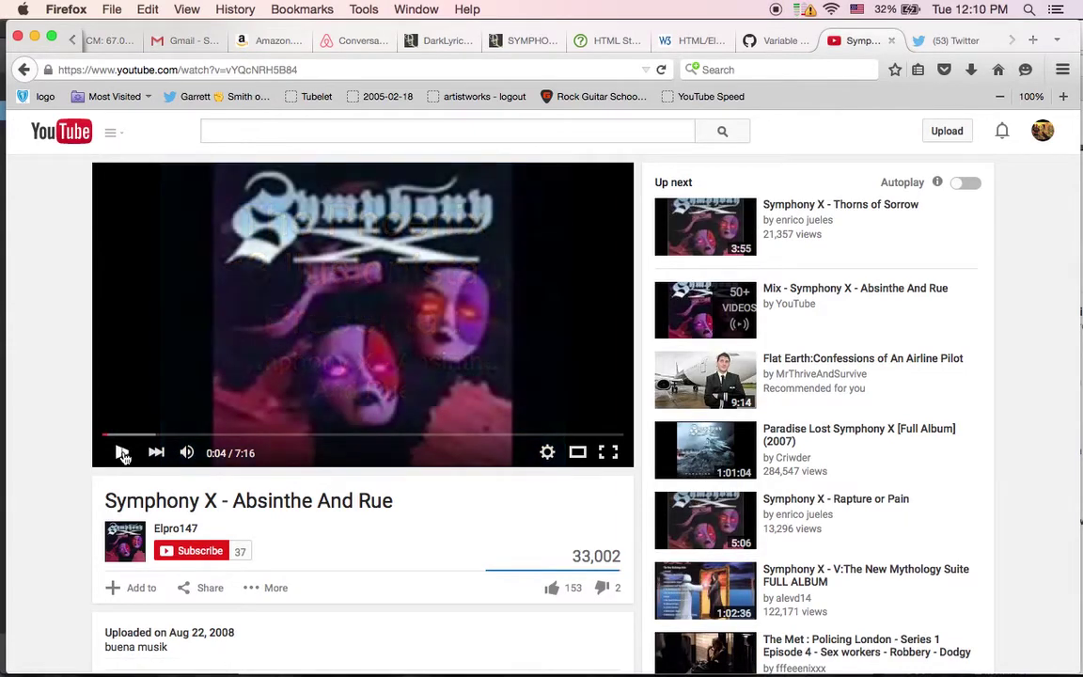
# Step: Copy the entire raw script of the Variable Speed for YouTube gist and return to the Symphony X video page
pyautogui.click(780, 42)
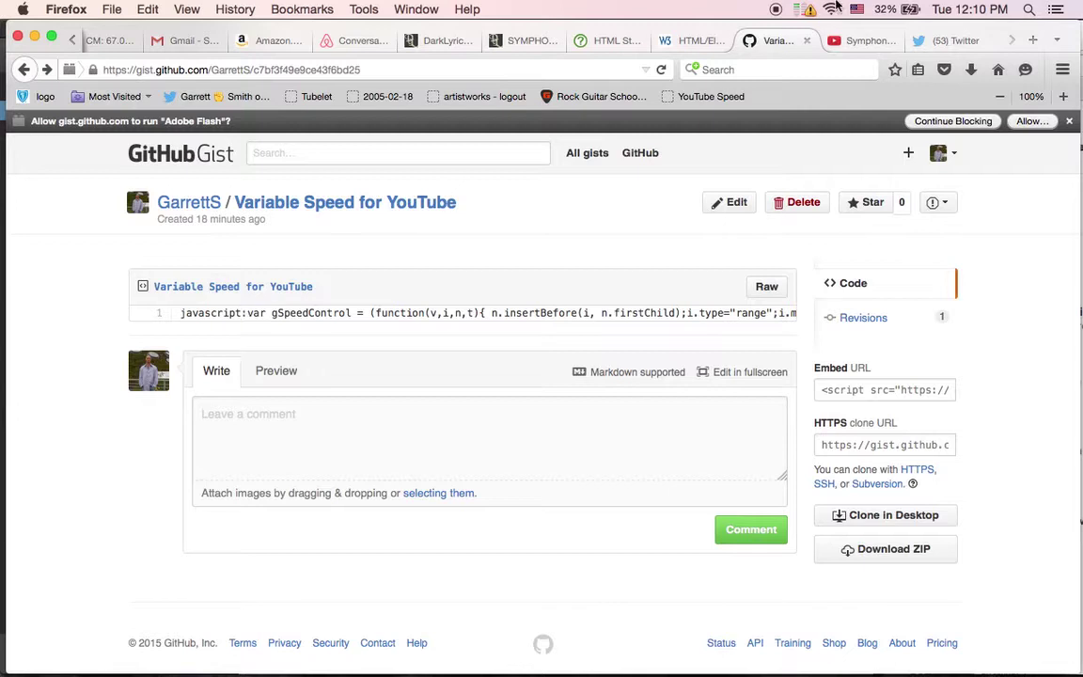
pyautogui.tripleClick(568, 312)
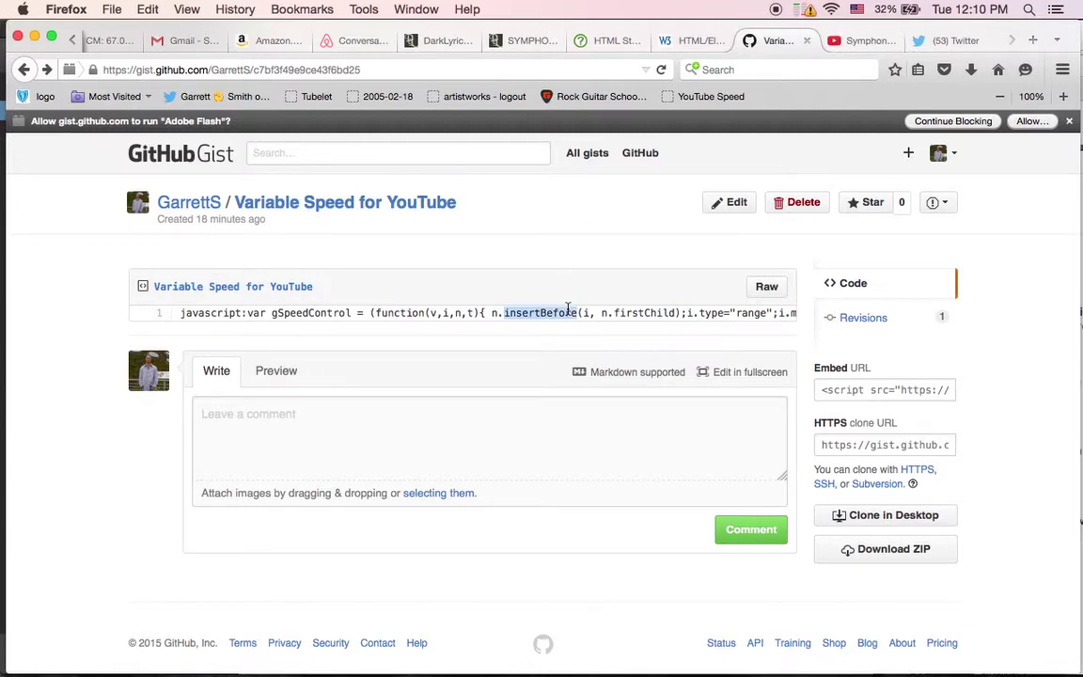
pyautogui.click(769, 286)
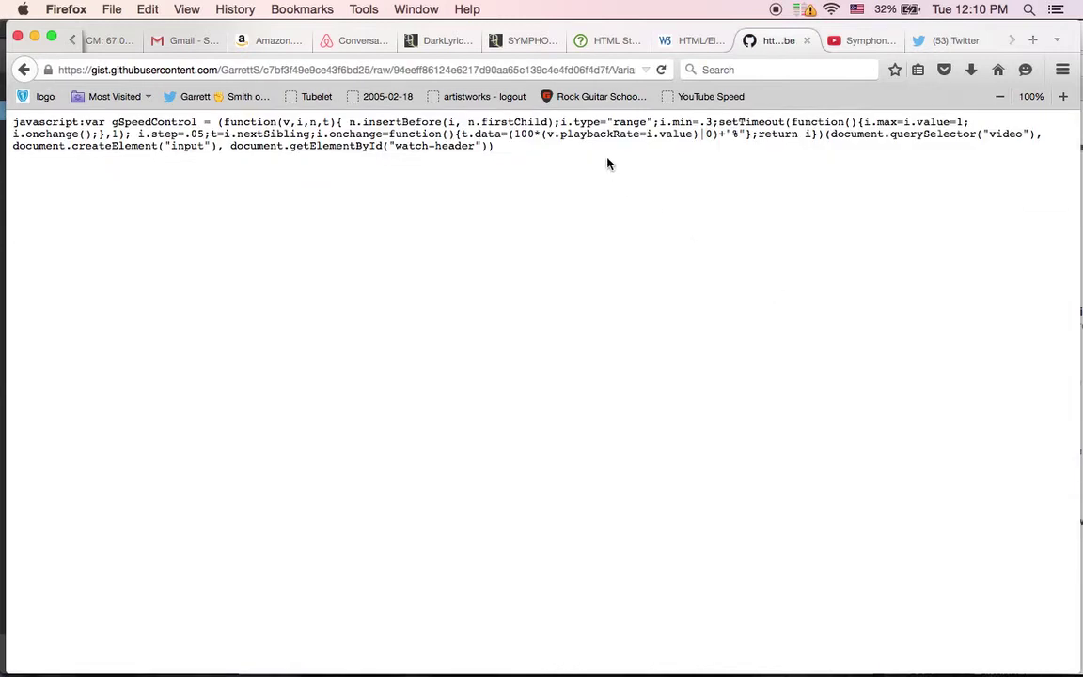
pyautogui.moveTo(607, 164); pyautogui.dragTo(2, 49)
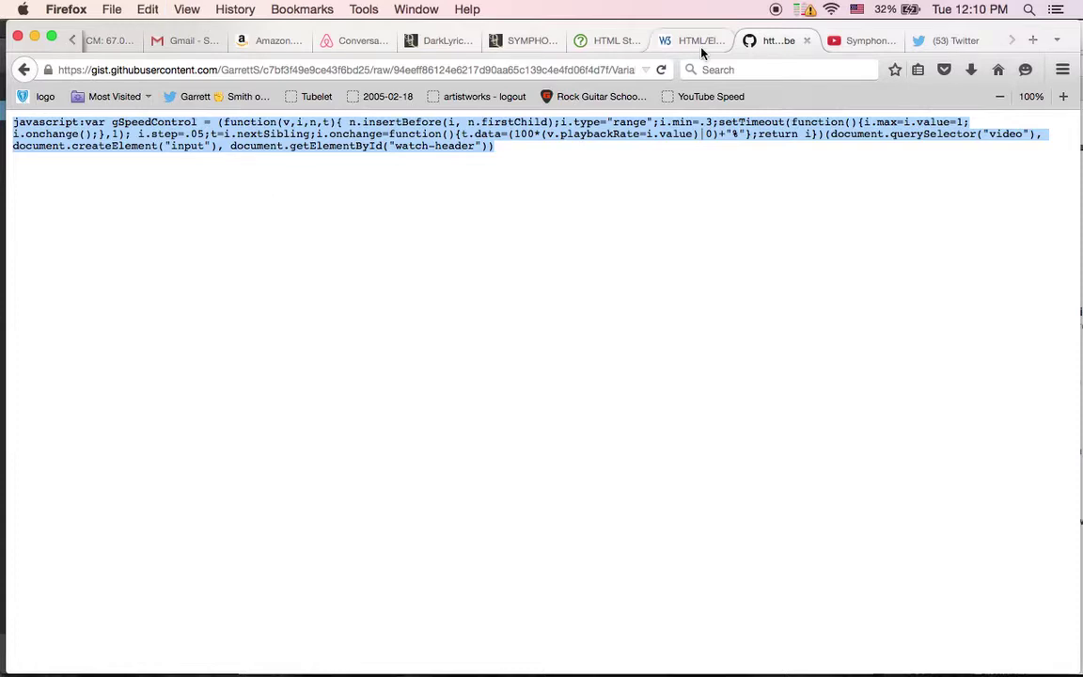
pyautogui.click(832, 47)
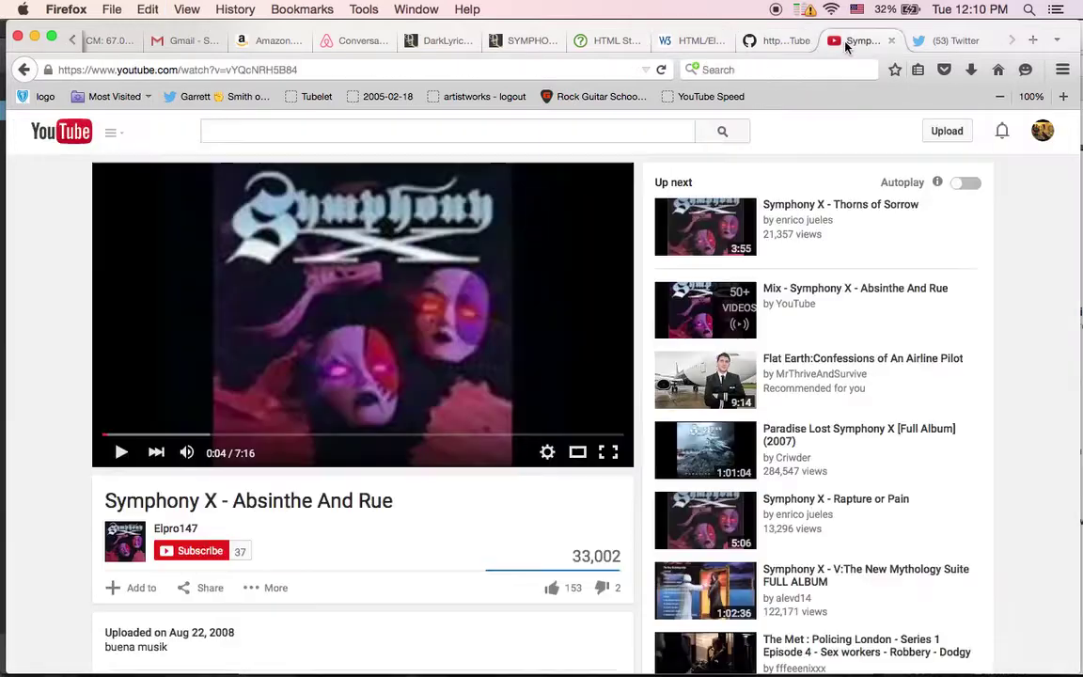
# Step: Hide the browser's bookmarks toolbar and show it again
pyautogui.rightClick(761, 101)
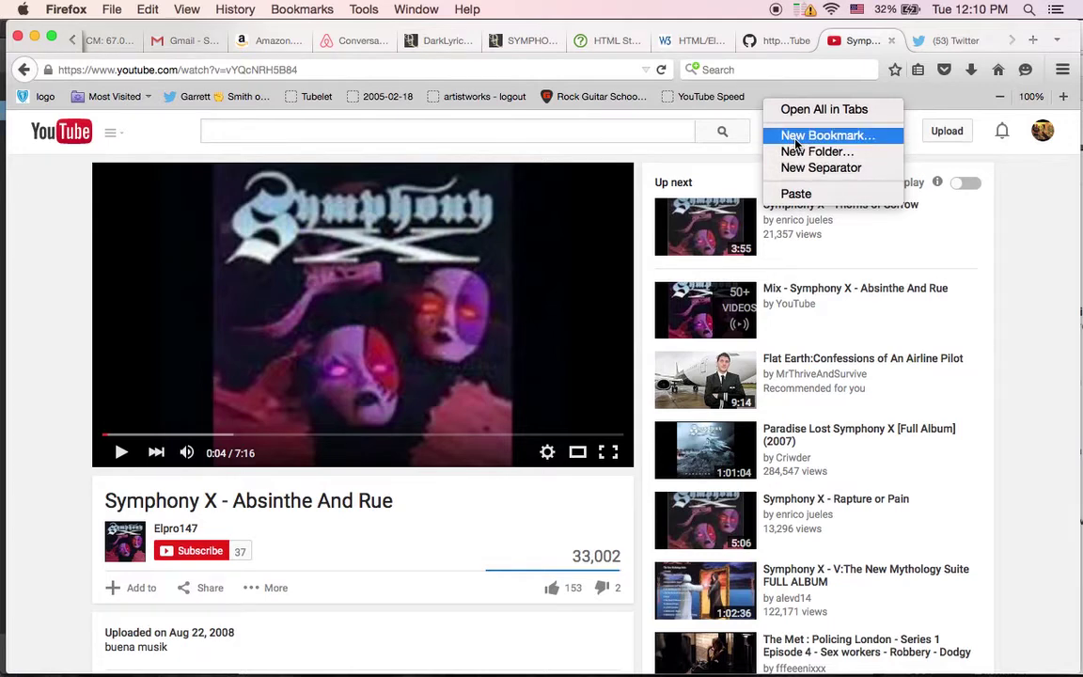
pyautogui.click(882, 94)
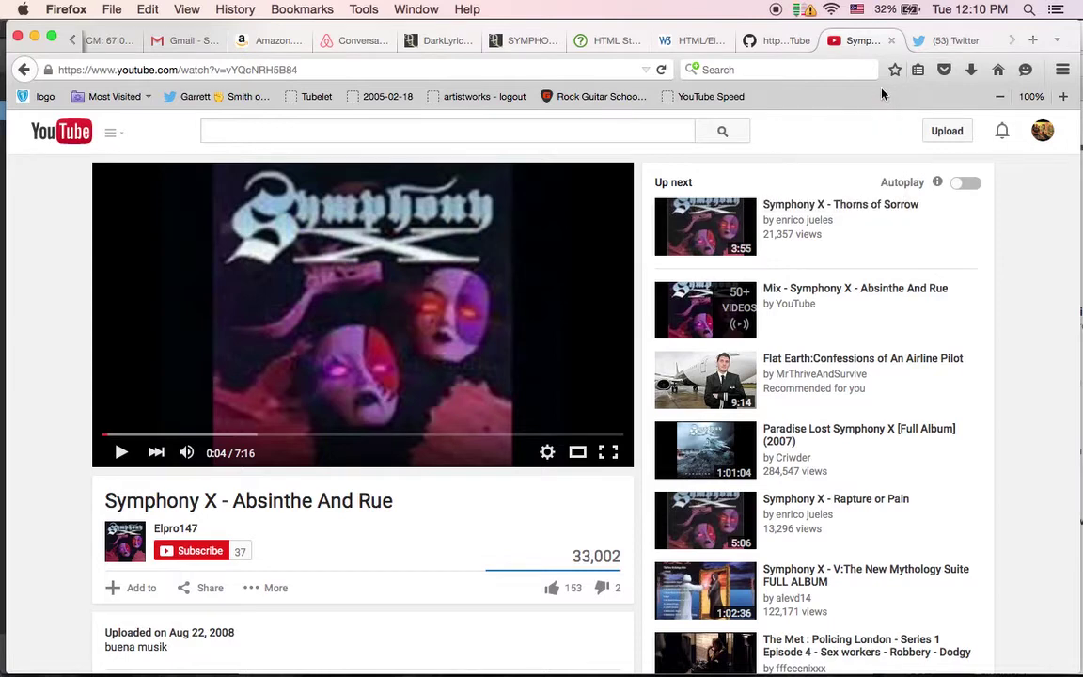
pyautogui.click(187, 10)
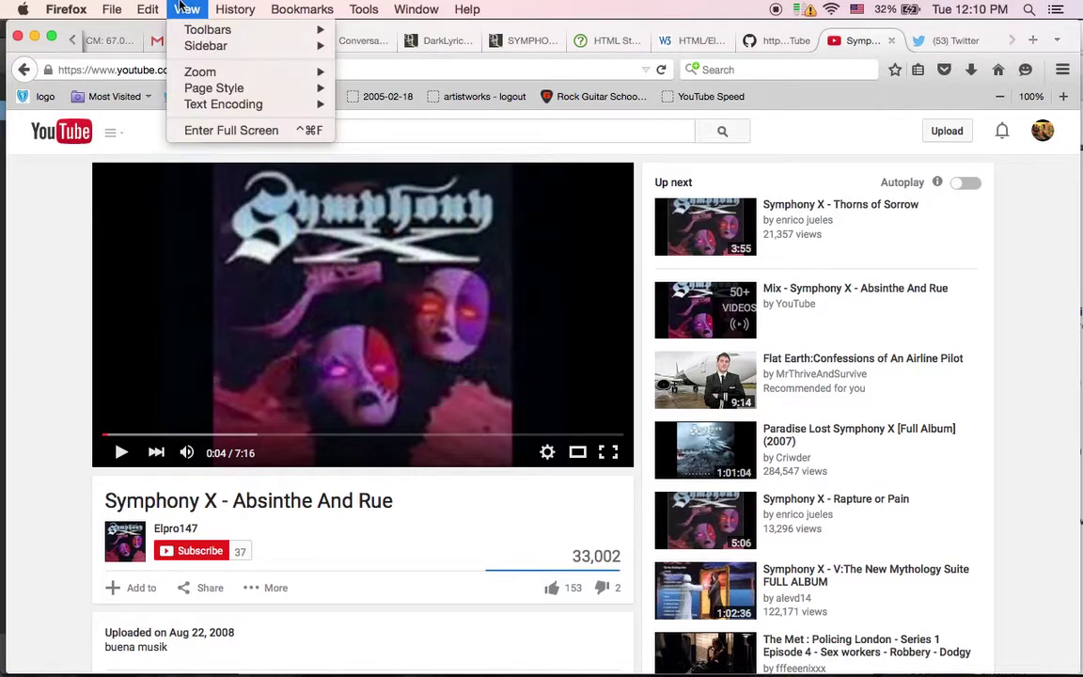
pyautogui.moveTo(197, 35)
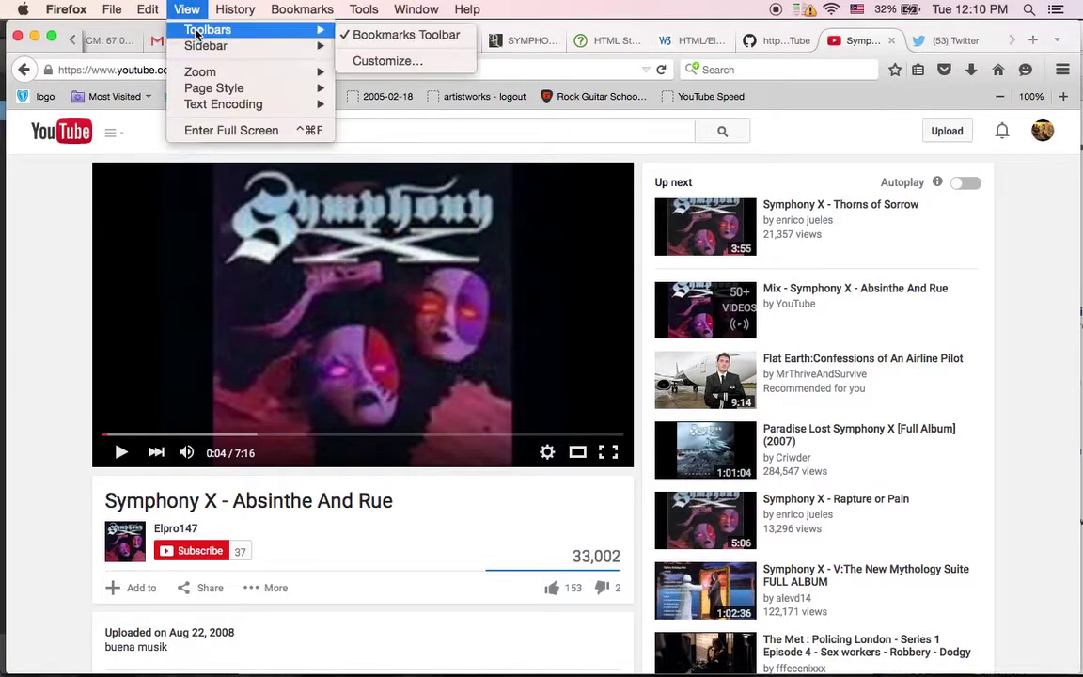
pyautogui.click(381, 36)
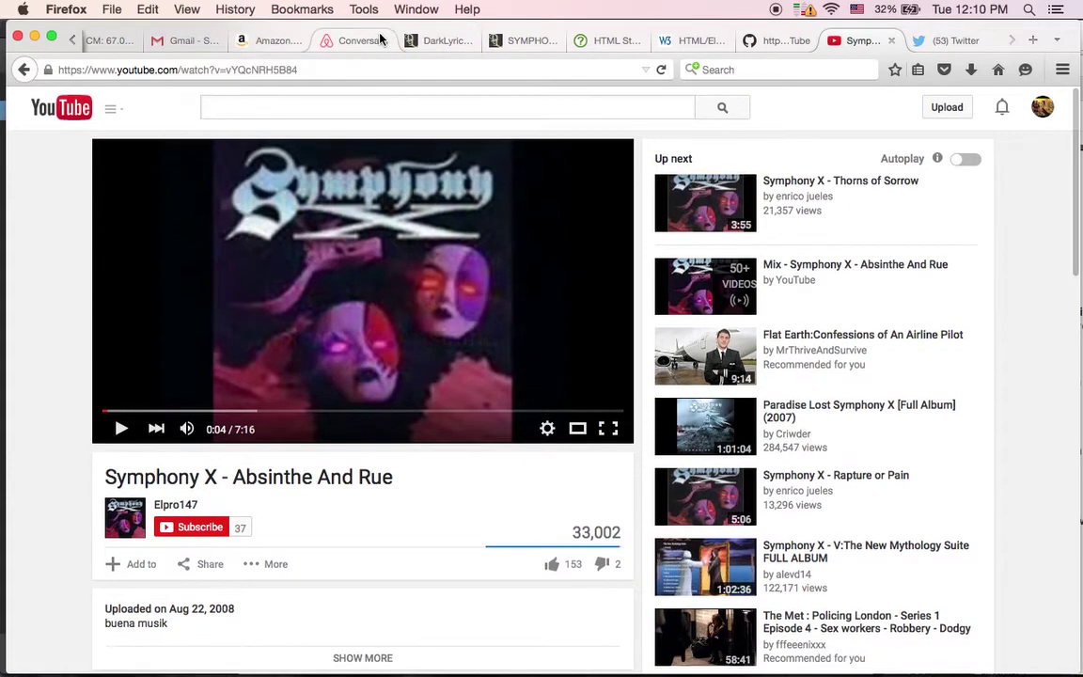
pyautogui.click(198, 9)
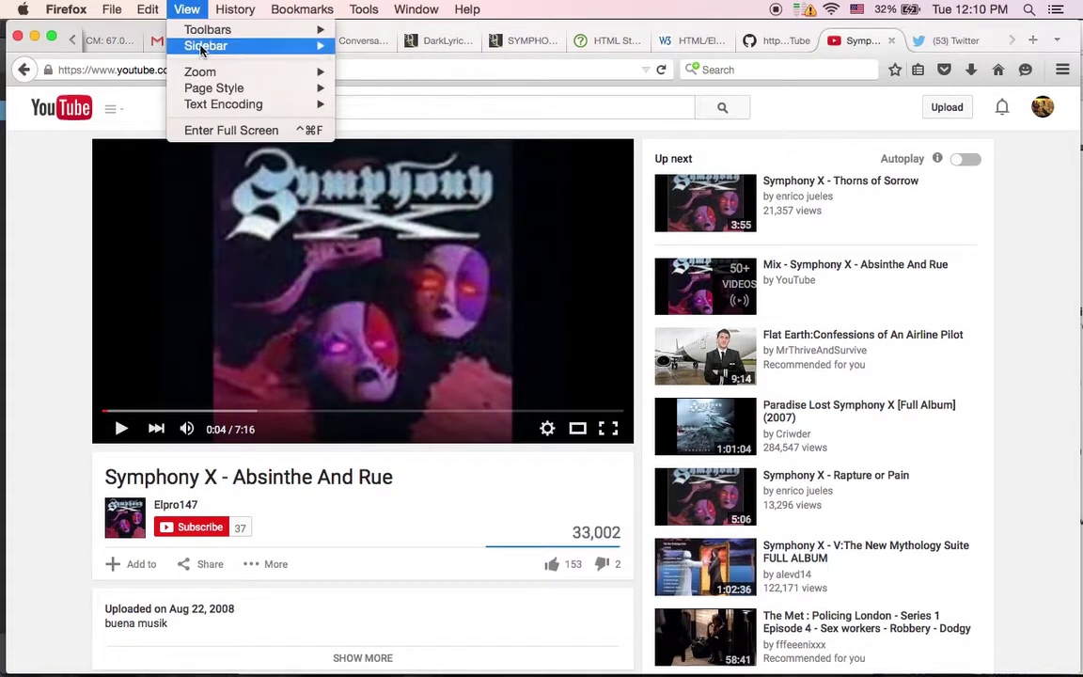
pyautogui.moveTo(206, 36)
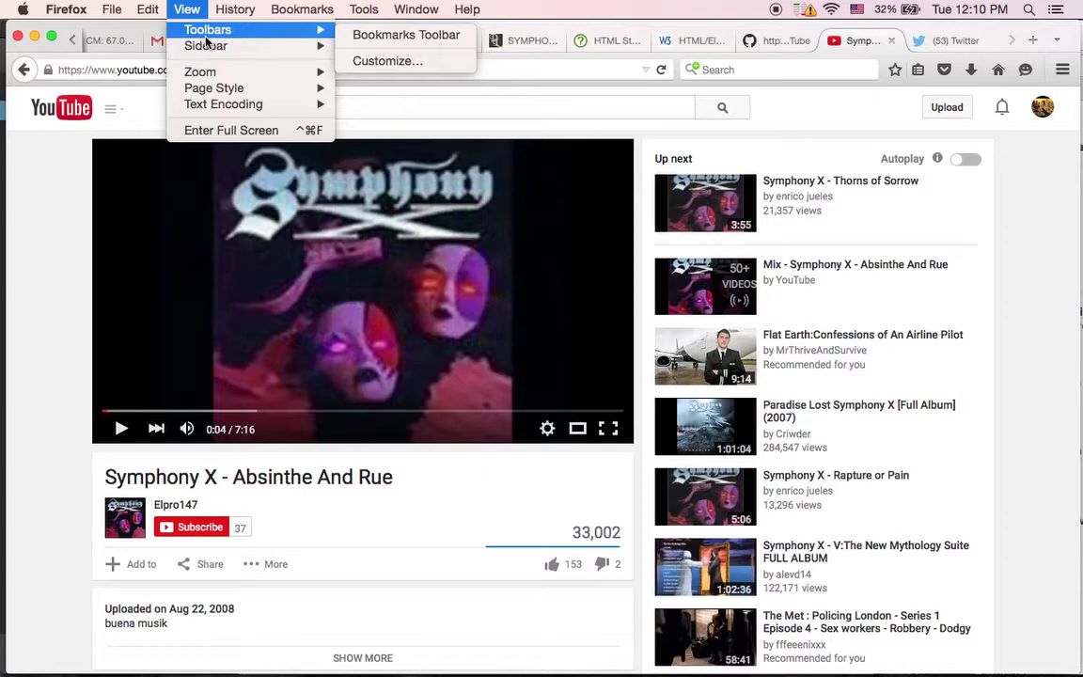
pyautogui.click(368, 44)
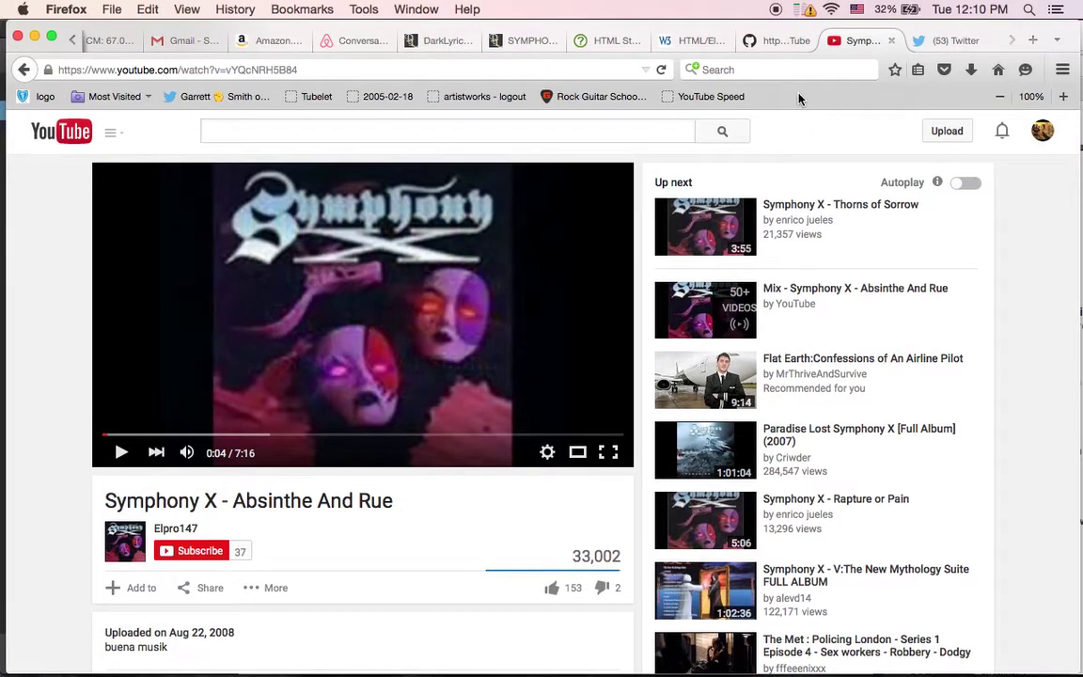
# Step: Add a bookmark named YouTube Speed II to the bookmarks toolbar with the copied script as its location
pyautogui.rightClick(799, 98)
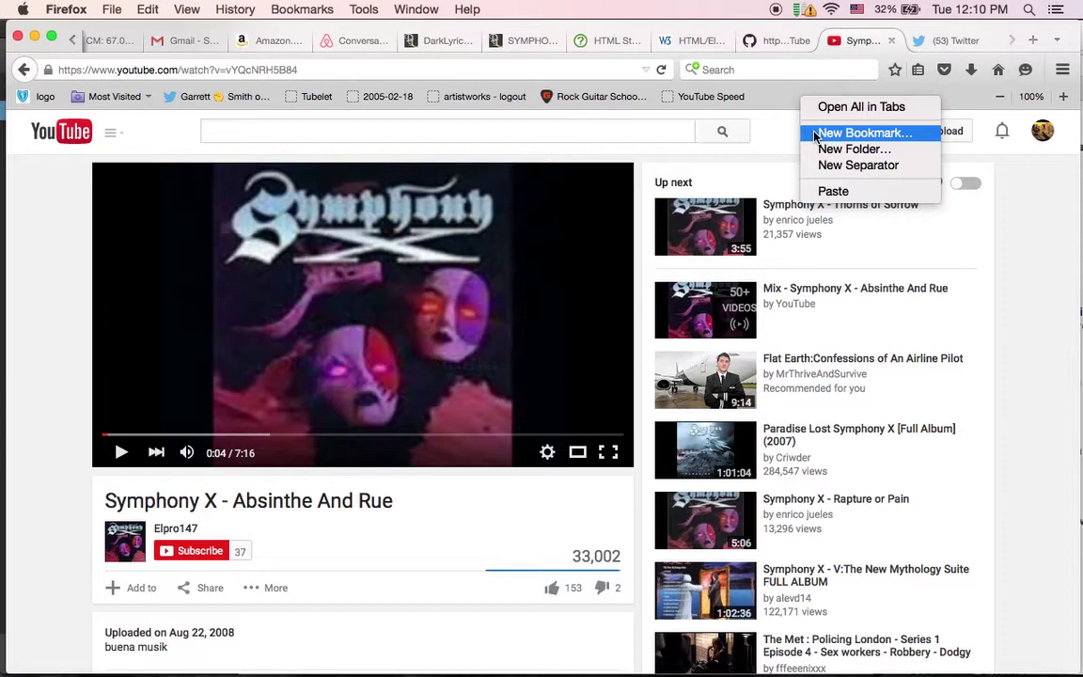
pyautogui.click(815, 137)
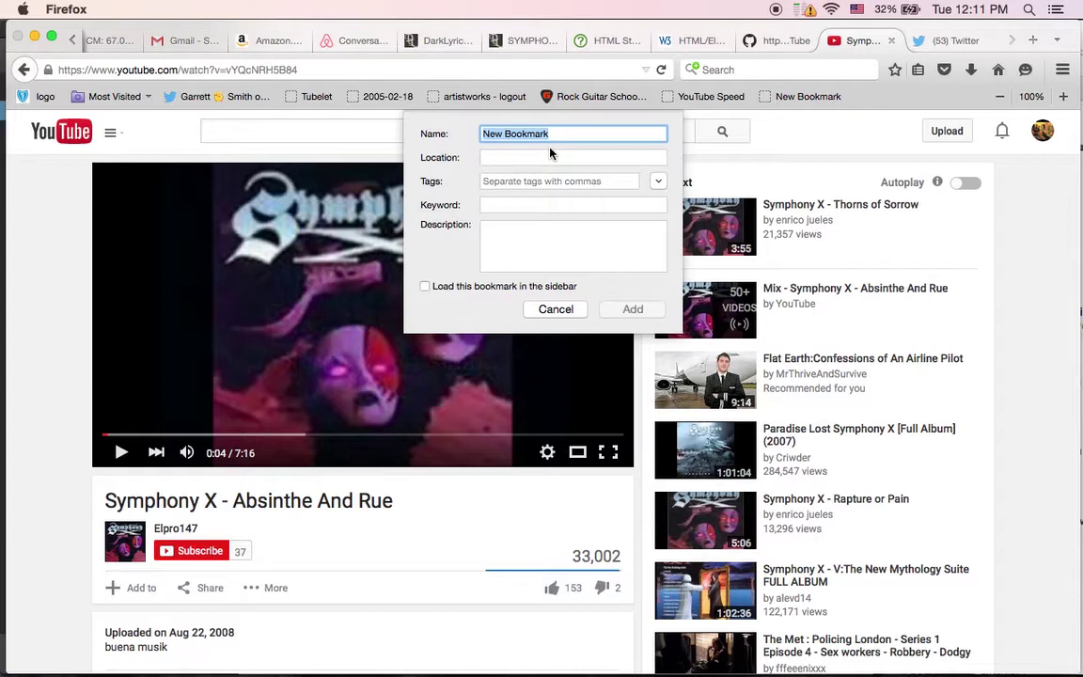
pyautogui.write('Yout')
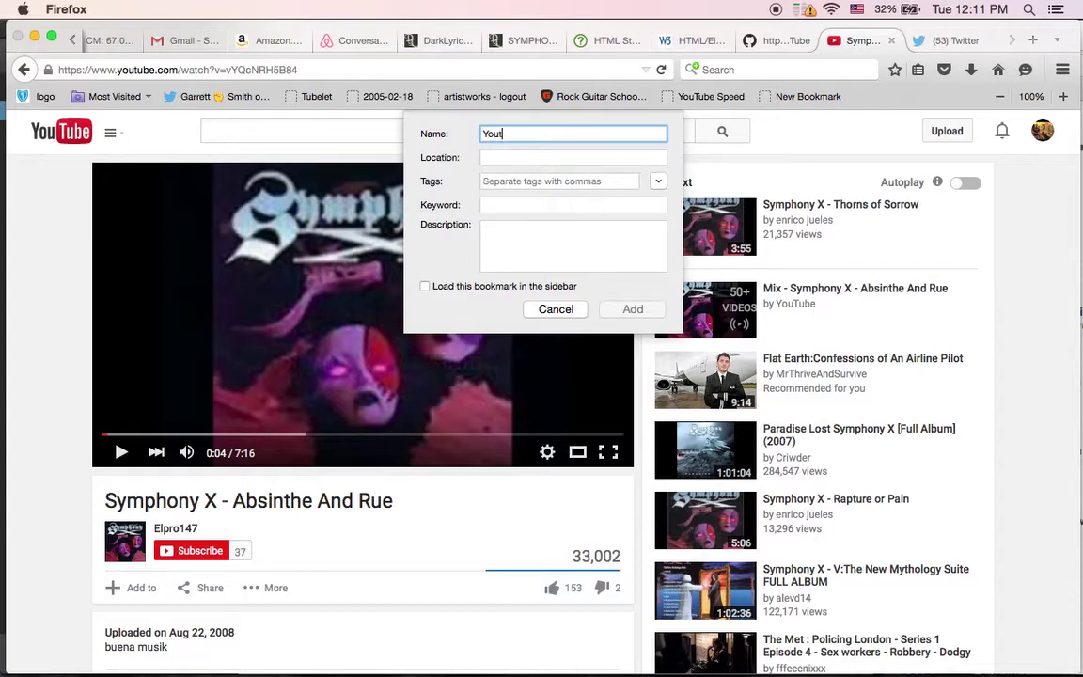
pyautogui.write('ube Speed II')
pyautogui.press('Tab')
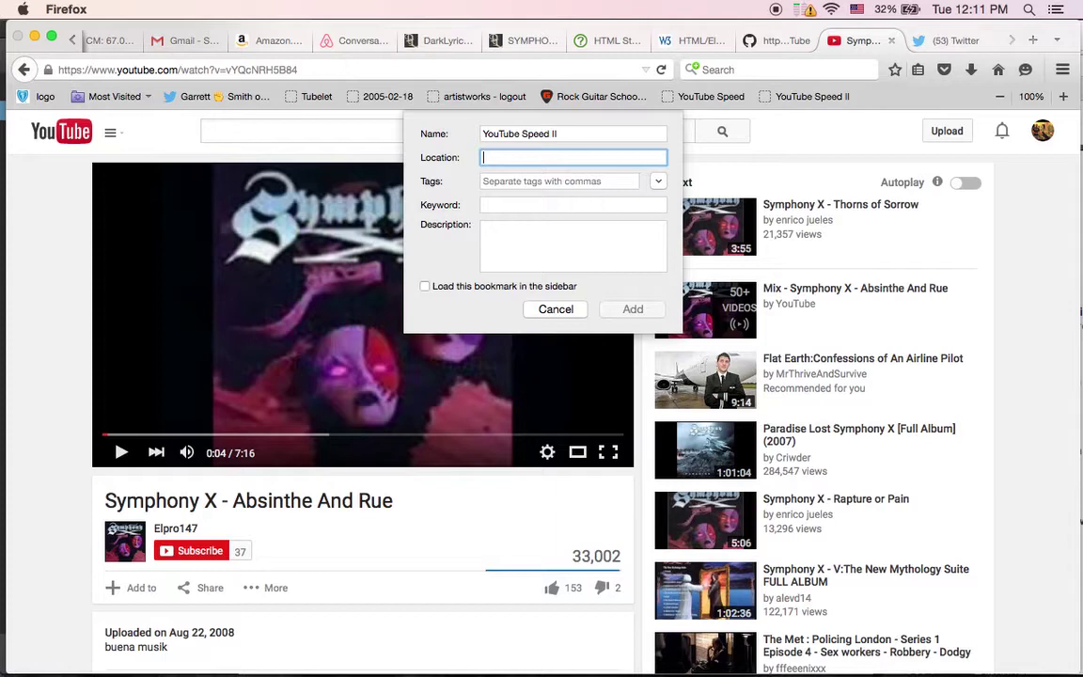
pyautogui.press('super+v')
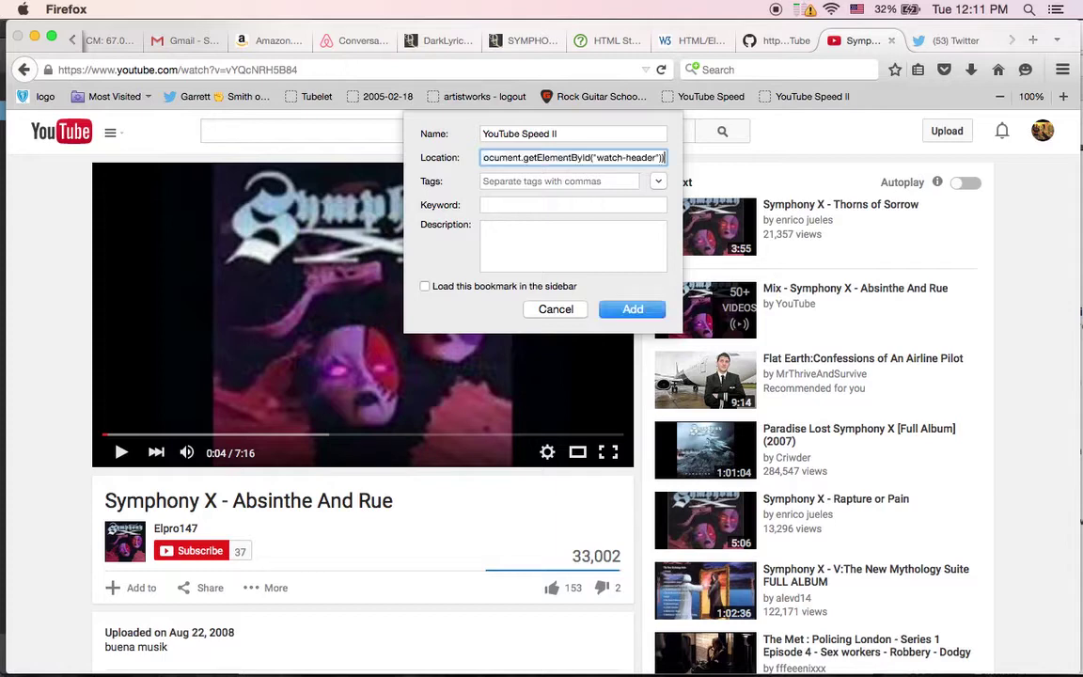
pyautogui.click(625, 310)
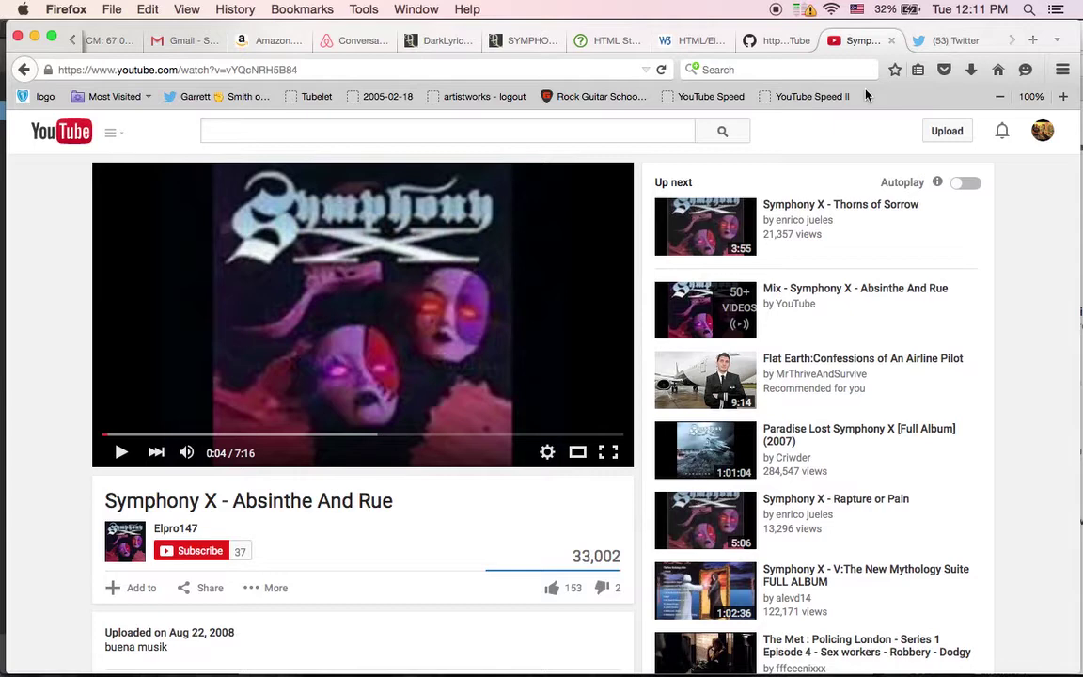
# Step: Switch to Chrome, then hide its bookmarks bar and show it again
pyautogui.moveTo(738, 659)
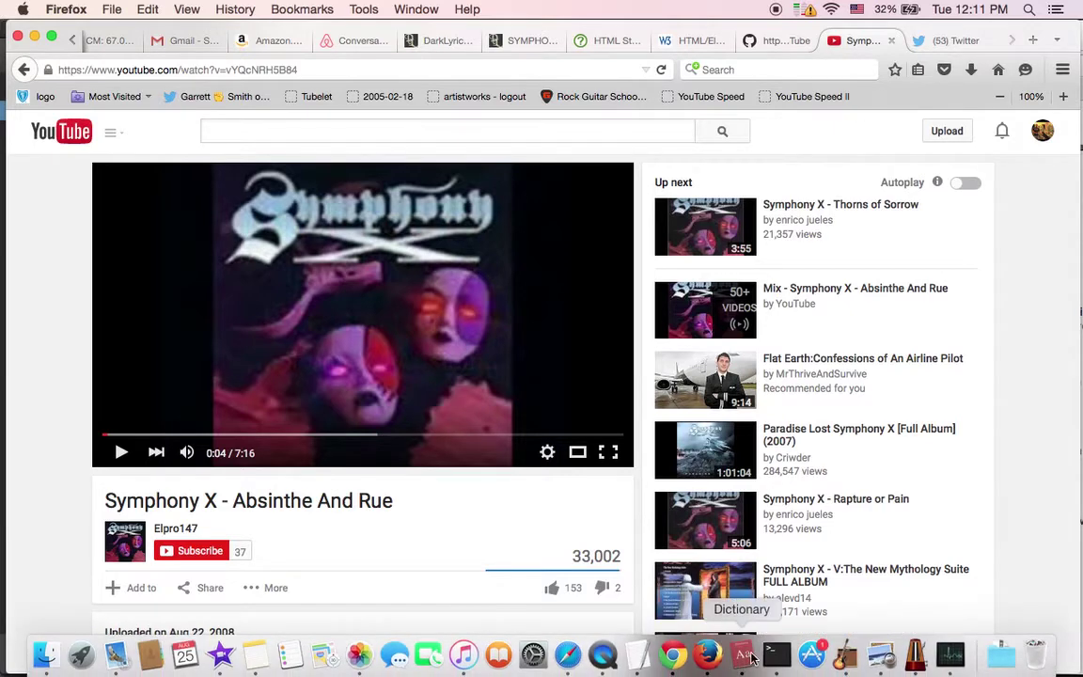
pyautogui.click(691, 655)
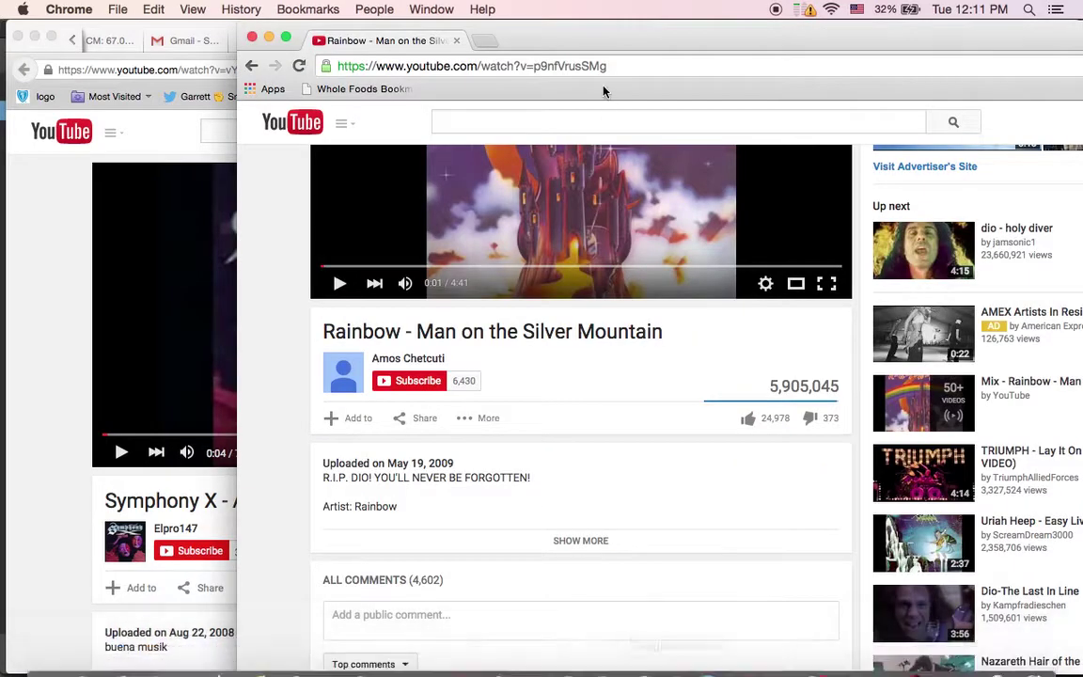
pyautogui.click(192, 9)
pyautogui.click(198, 29)
pyautogui.click(192, 10)
pyautogui.click(213, 32)
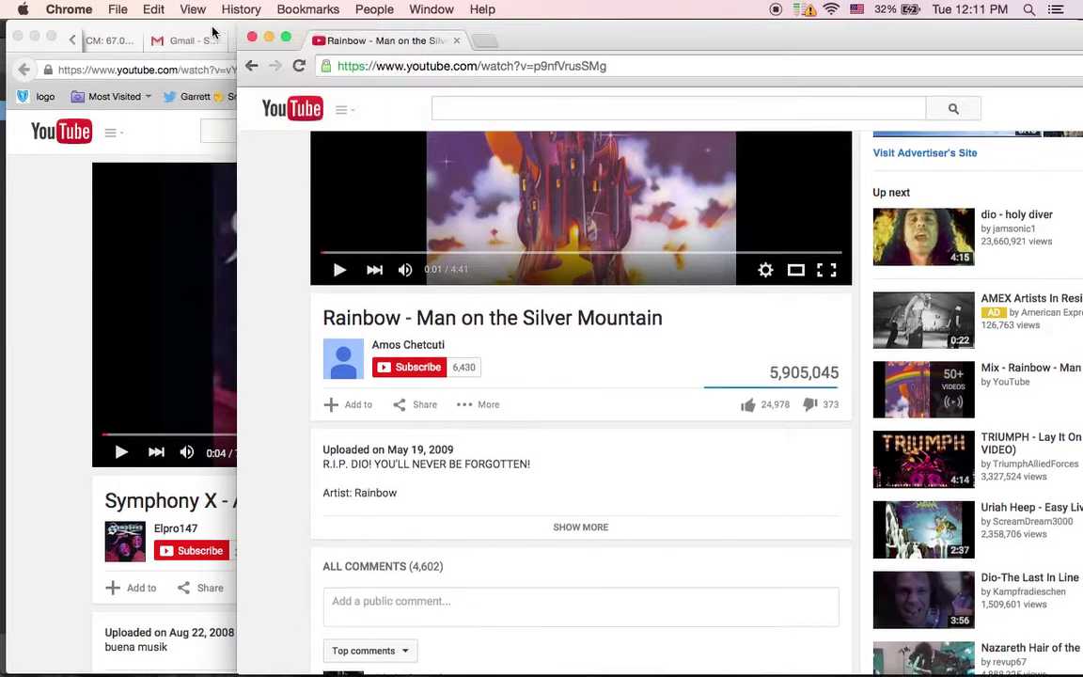
# Step: Add a bookmark named YouTube Speed to Chrome's bookmarks bar with the copied script as its URL
pyautogui.rightClick(480, 93)
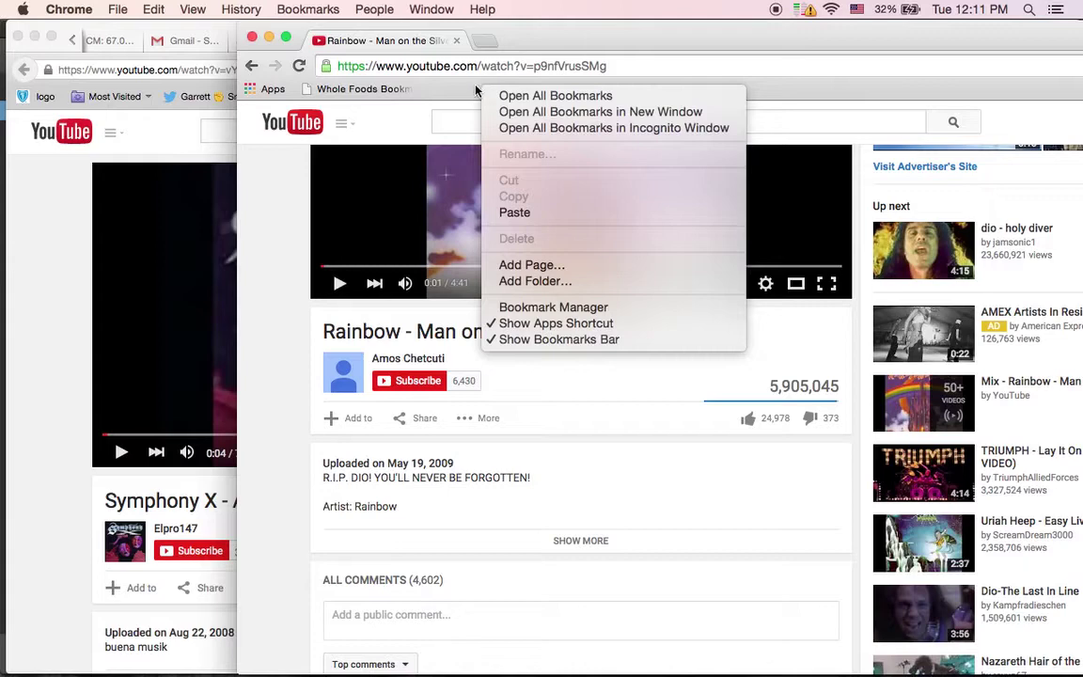
pyautogui.click(519, 266)
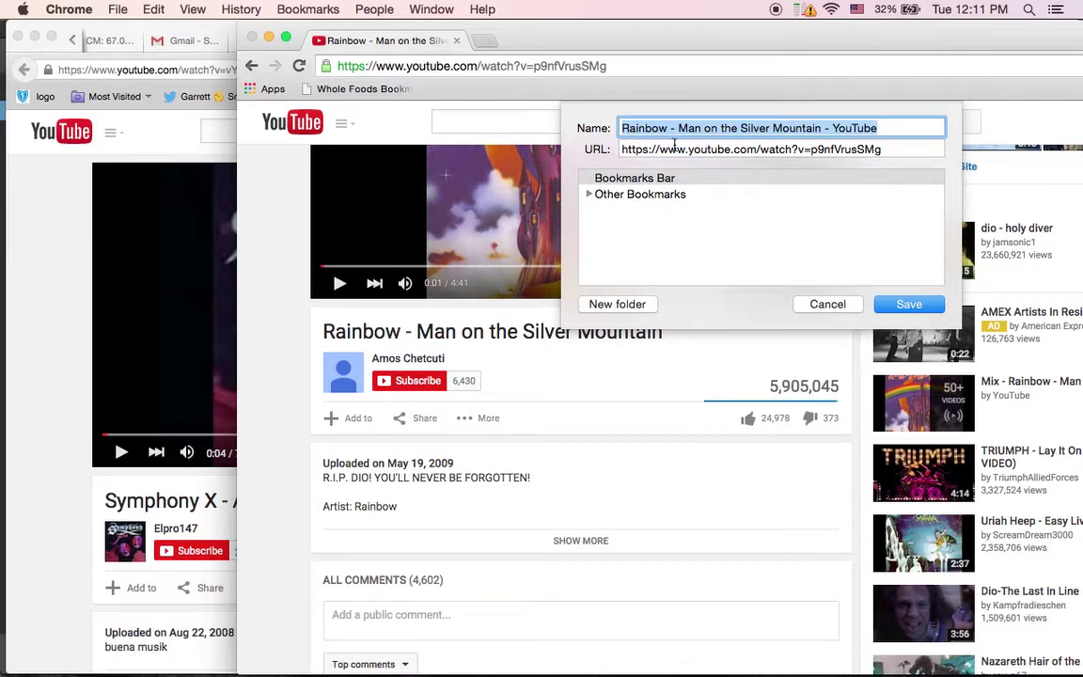
pyautogui.write('YouTube Speed')
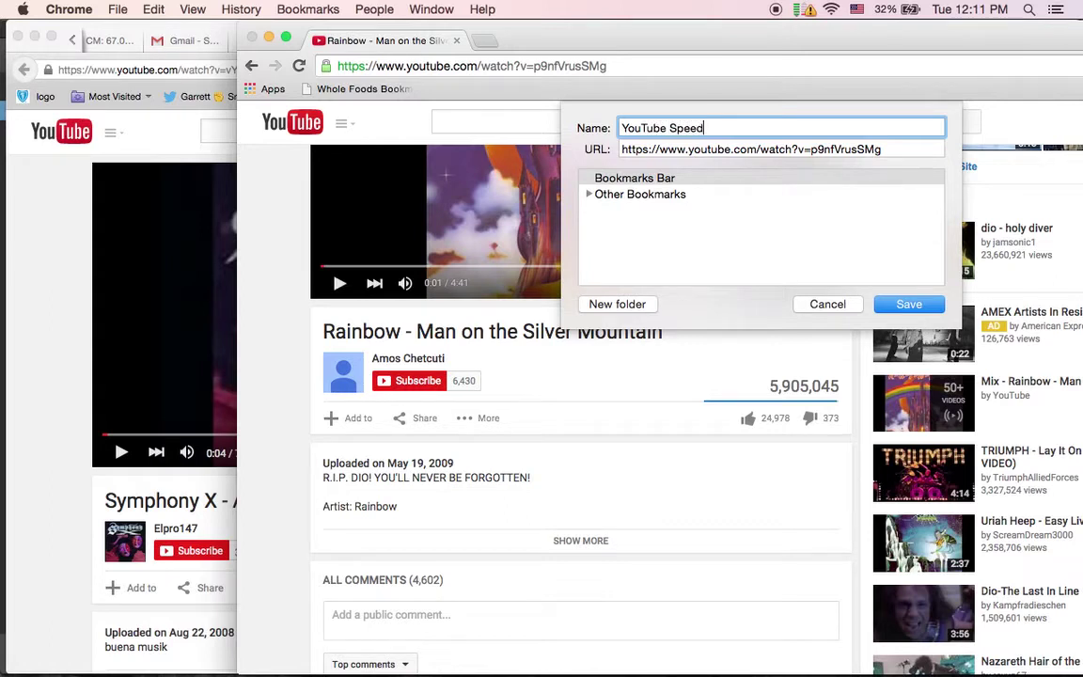
pyautogui.press('Tab')
pyautogui.press('super+v')
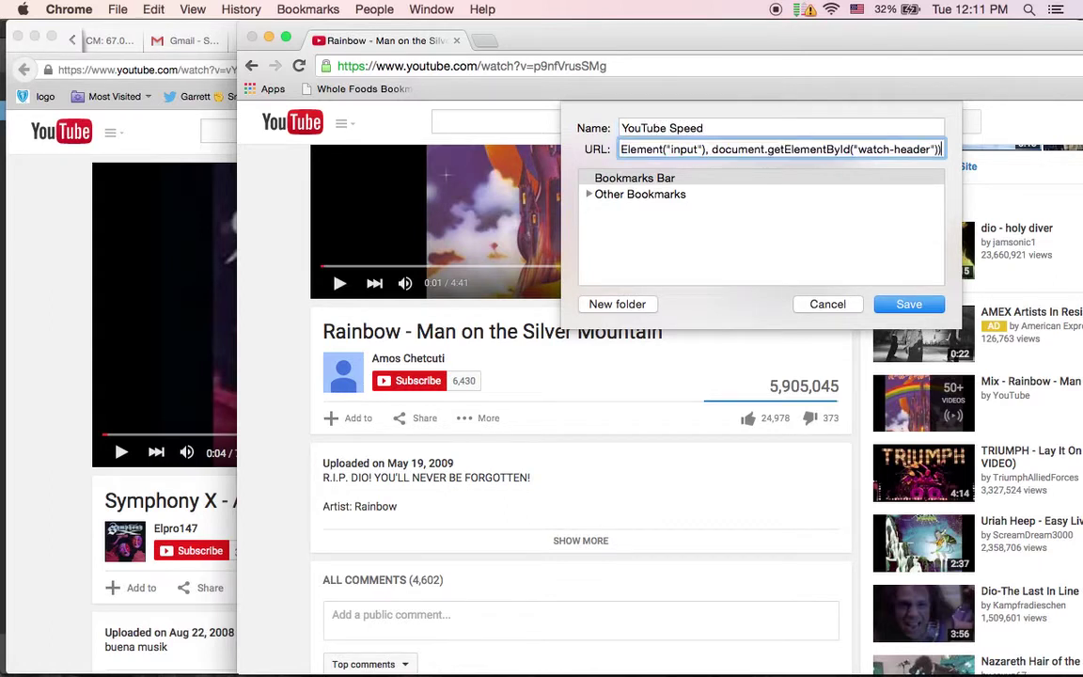
pyautogui.click(910, 304)
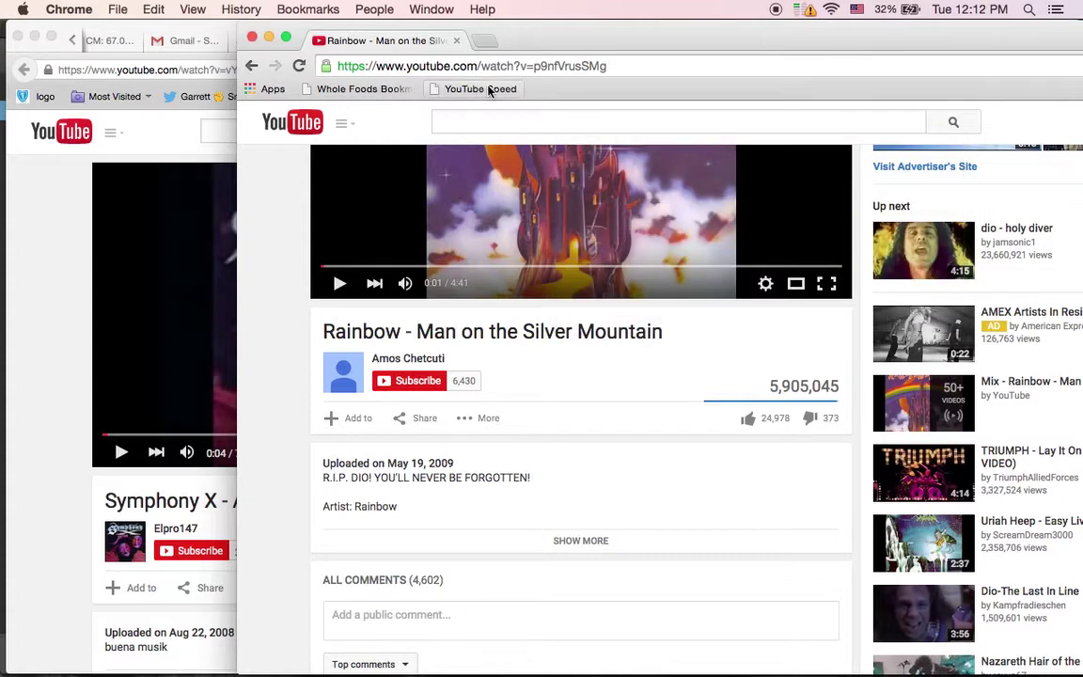
# Step: Run the YouTube Speed bookmarklet on the Rainbow video page and play the video with the system volume raised
pyautogui.click(487, 89)
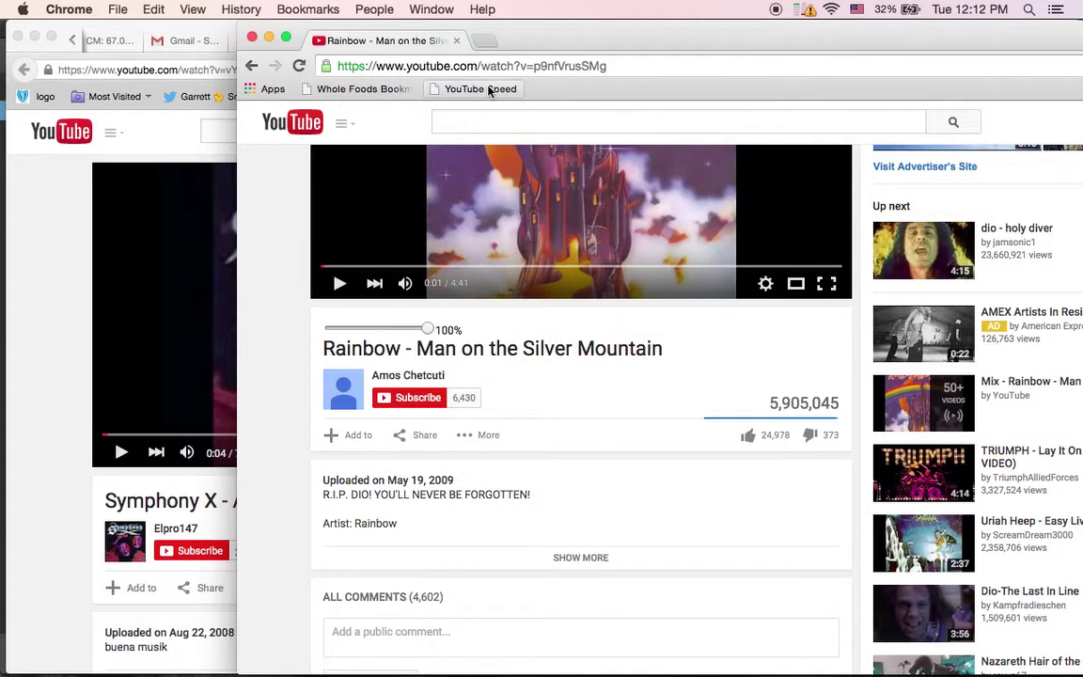
pyautogui.scroll(2, 421, 340)
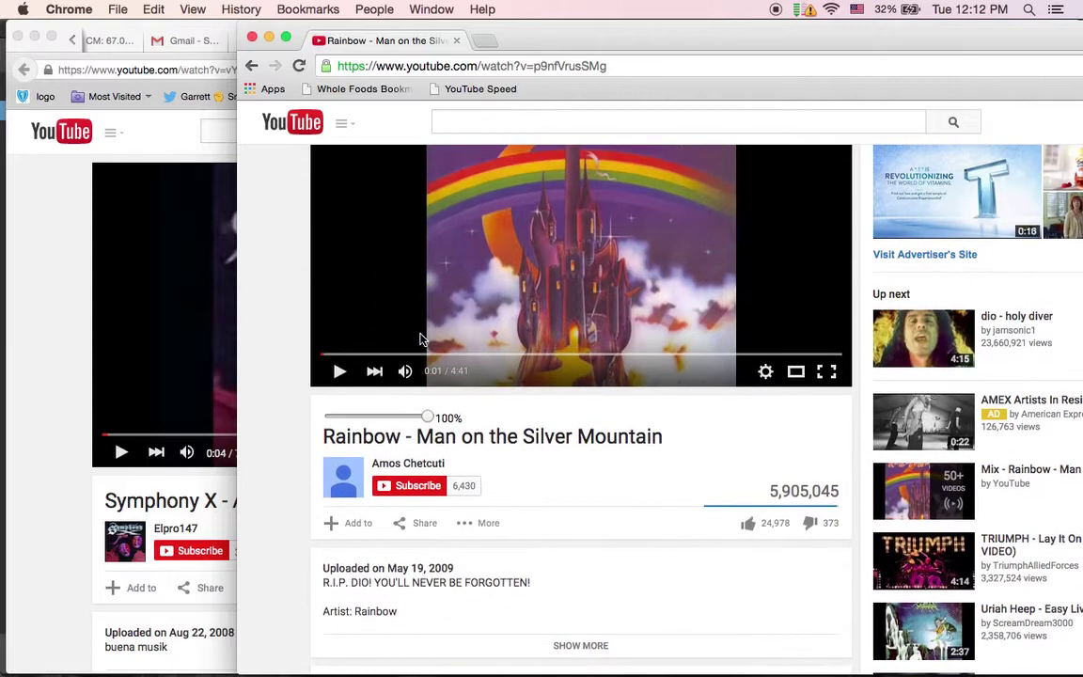
pyautogui.click(336, 372)
pyautogui.scroll(1, 331, 372)
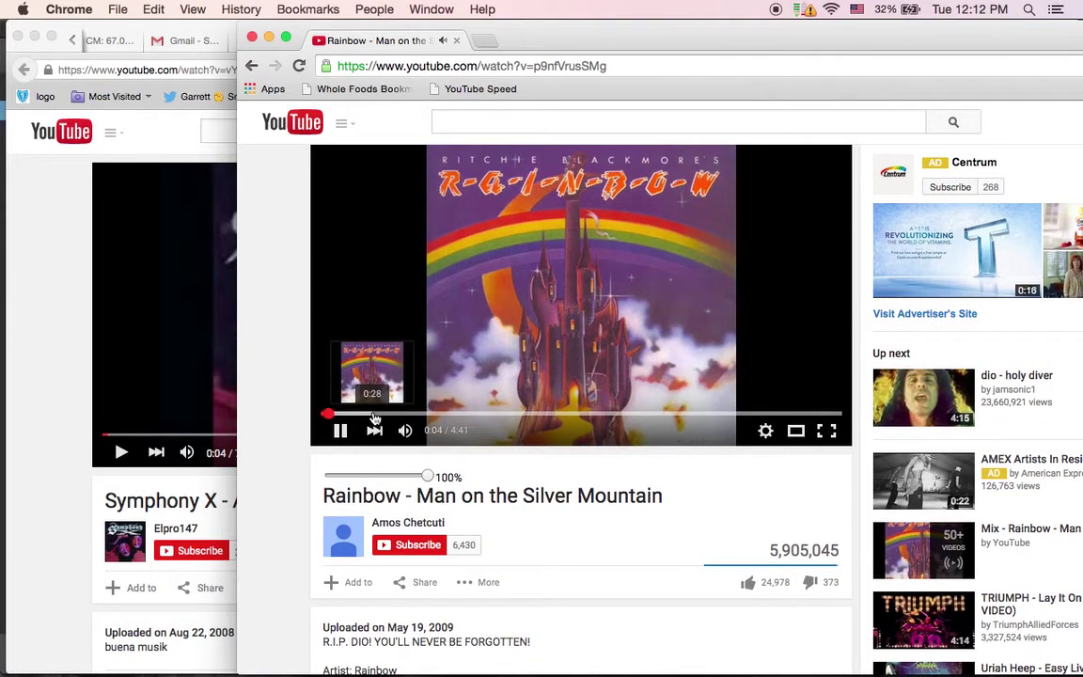
pyautogui.press('XF86AudioRaiseVolume')
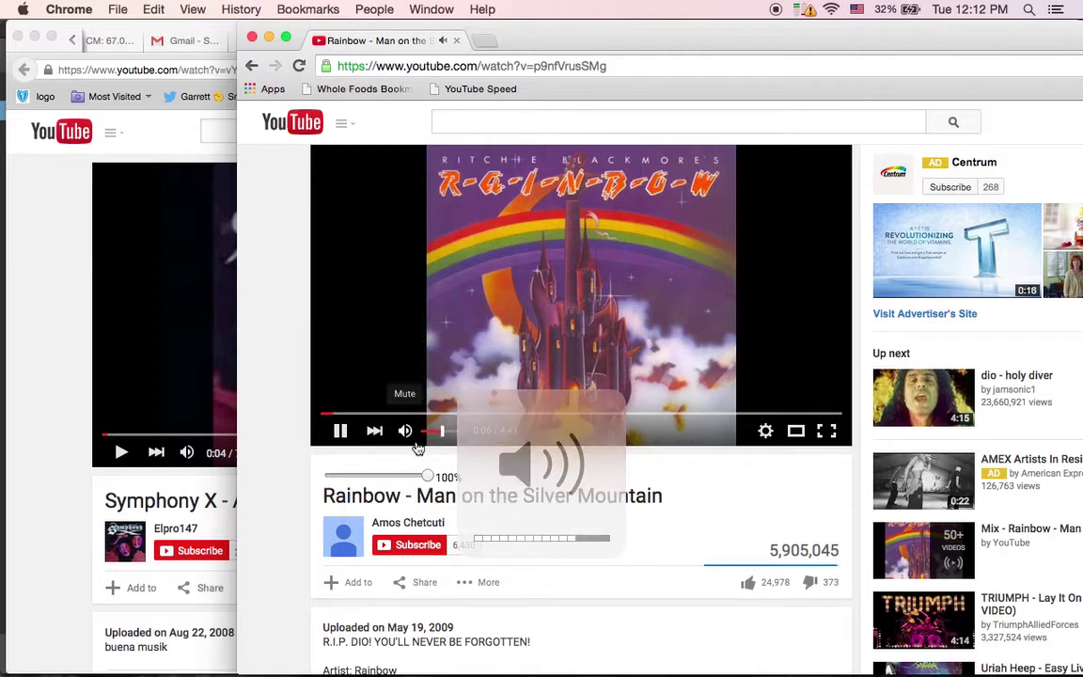
pyautogui.scroll(1, 459, 436)
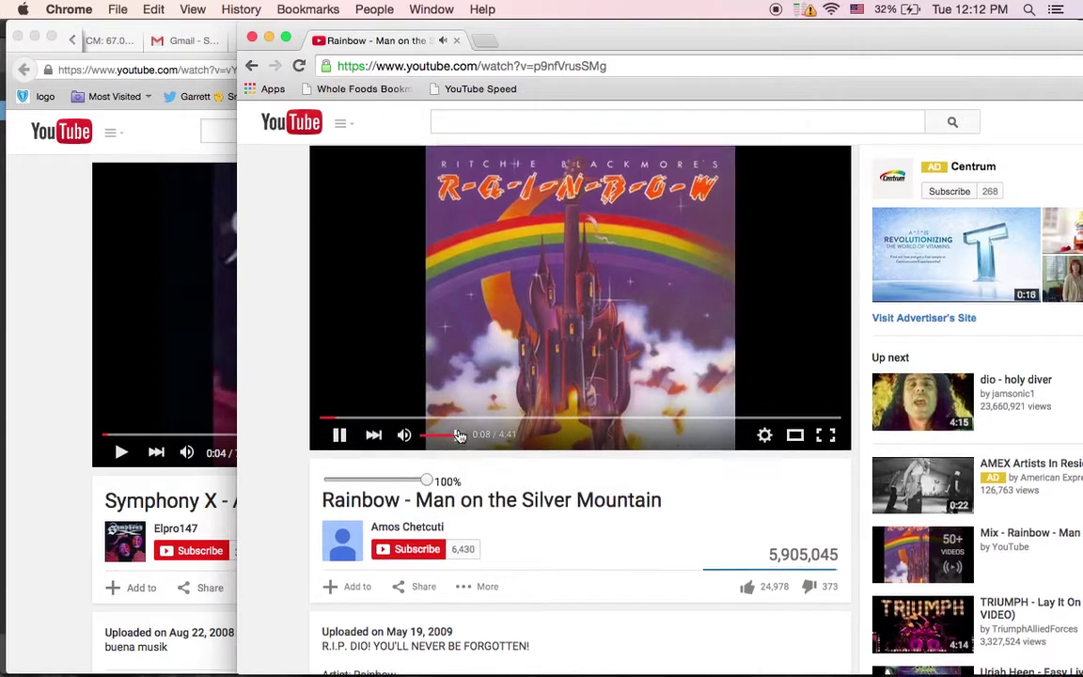
pyautogui.scroll(1, 459, 436)
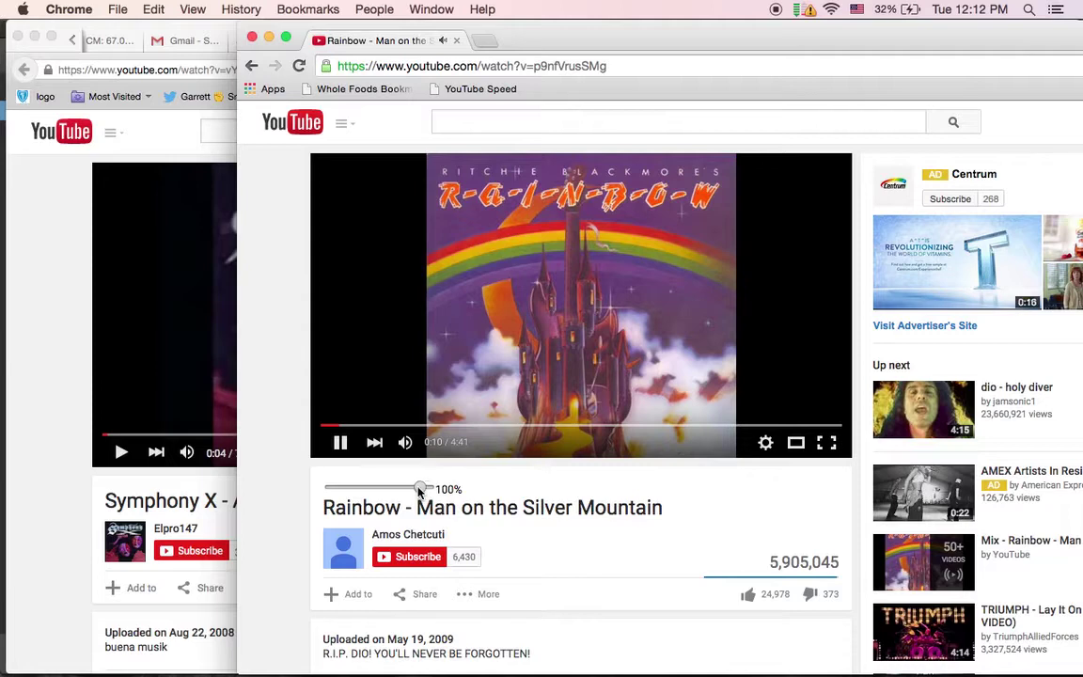
# Step: Lower the video's playback speed to 95% and on to 85% with the added speed slider, and pause the video
pyautogui.moveTo(420, 490); pyautogui.dragTo(418, 490)
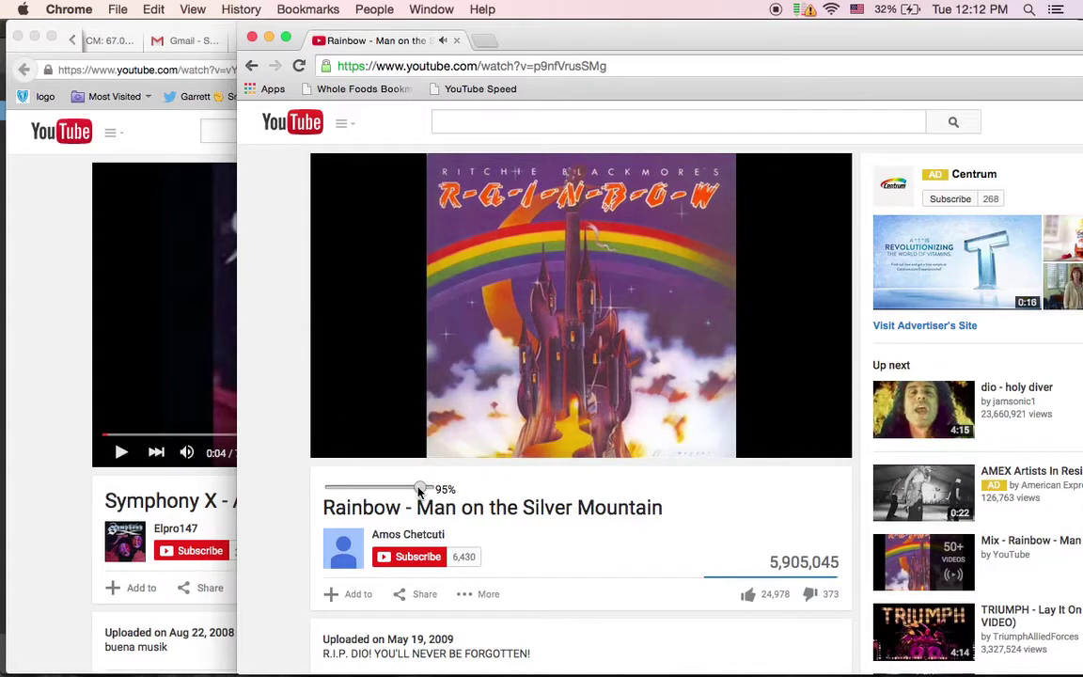
pyautogui.moveTo(419, 491); pyautogui.dragTo(411, 491)
pyautogui.moveTo(337, 443)
pyautogui.click(341, 444)
# Step: Switch to Safari and open its bookmarks editor with the Favorites folder expanded
pyautogui.moveTo(672, 658)
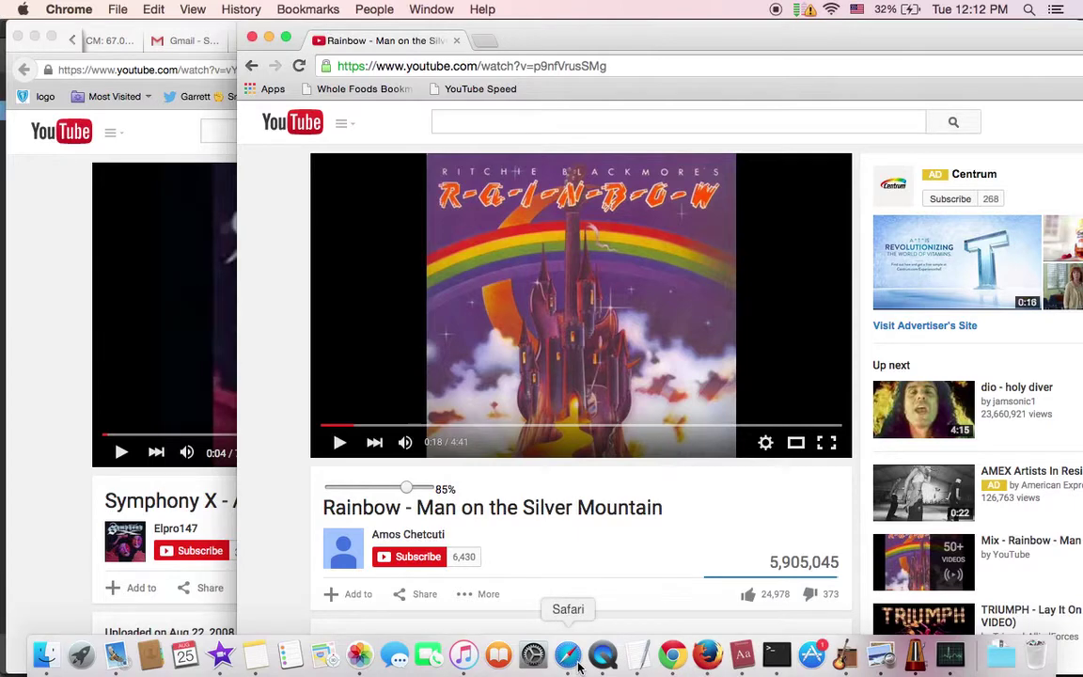
pyautogui.click(579, 666)
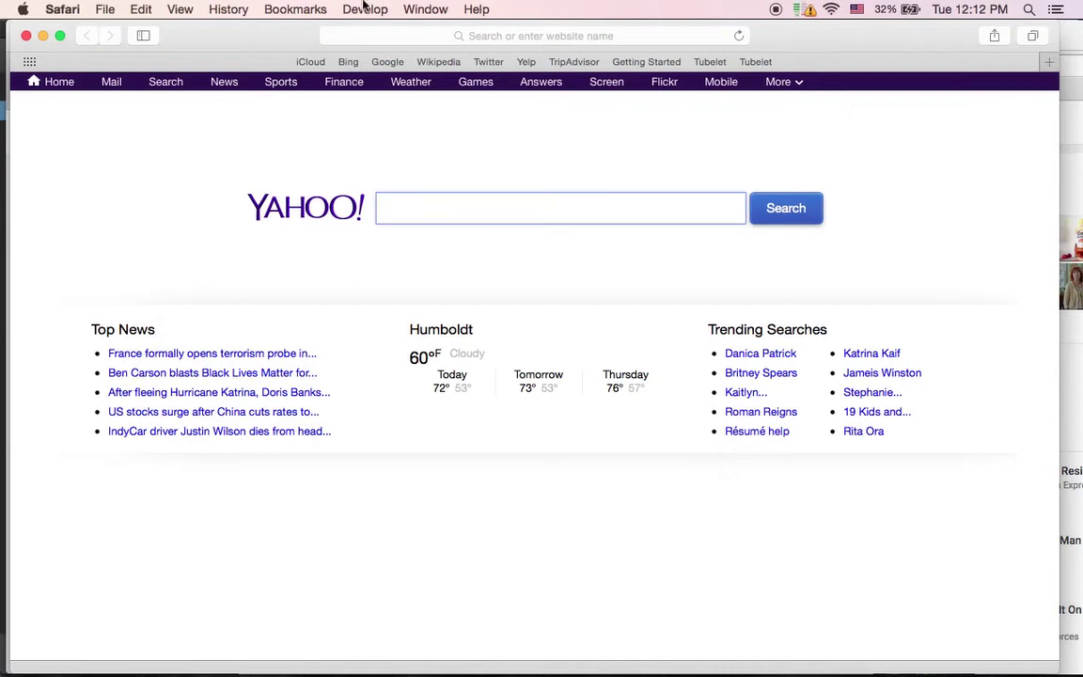
pyautogui.click(304, 8)
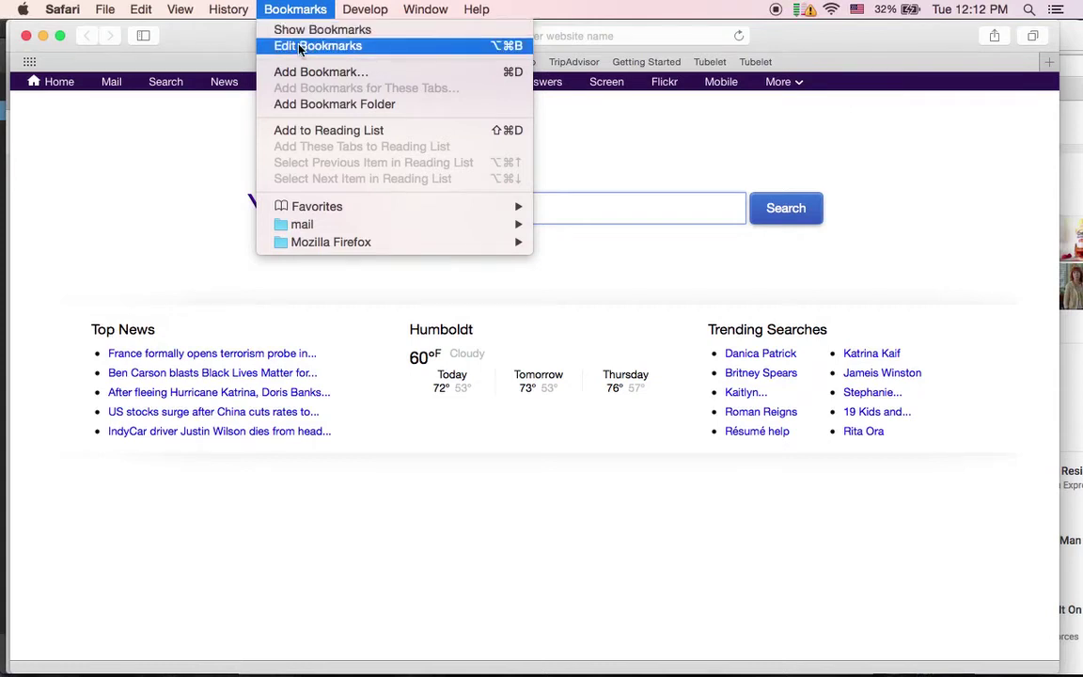
pyautogui.click(301, 46)
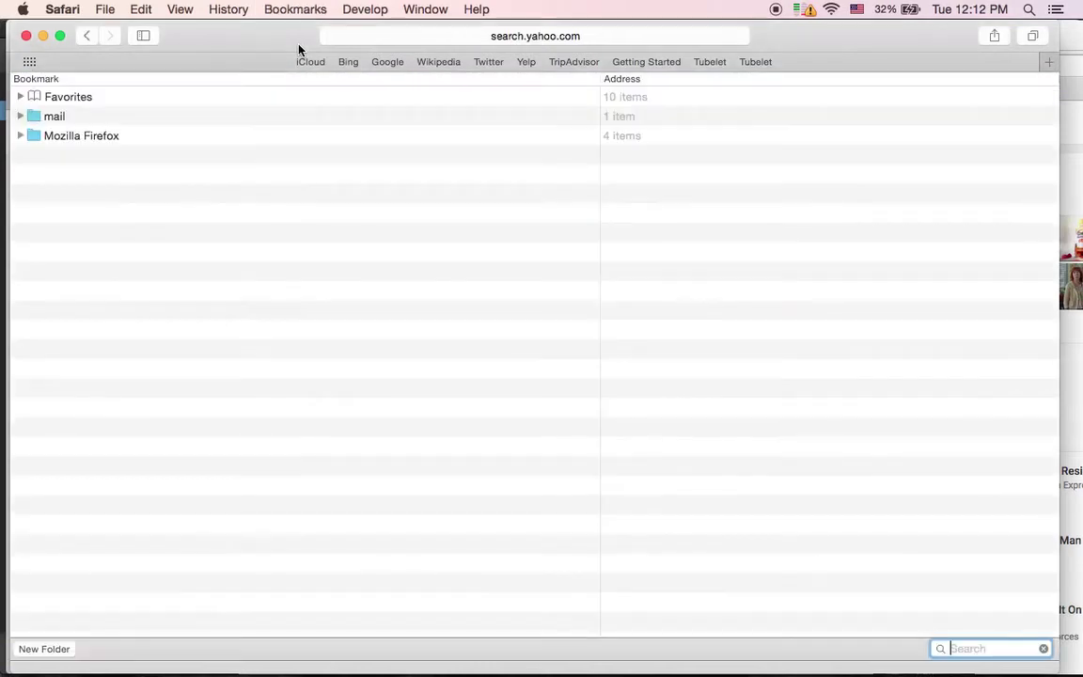
pyautogui.click(20, 98)
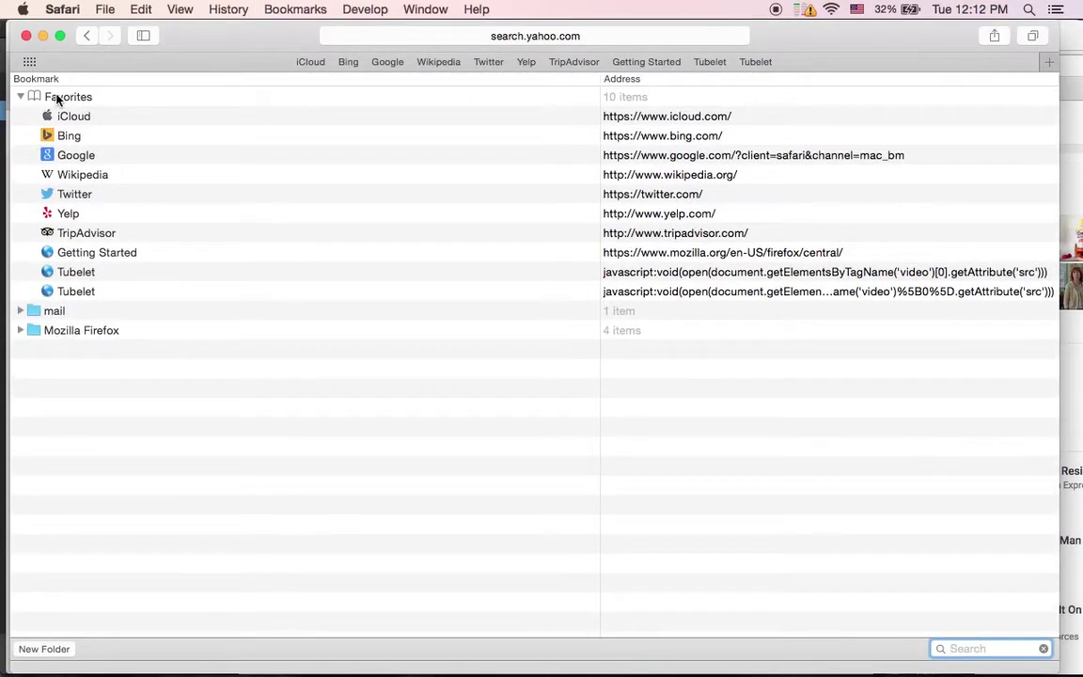
pyautogui.rightClick(54, 97)
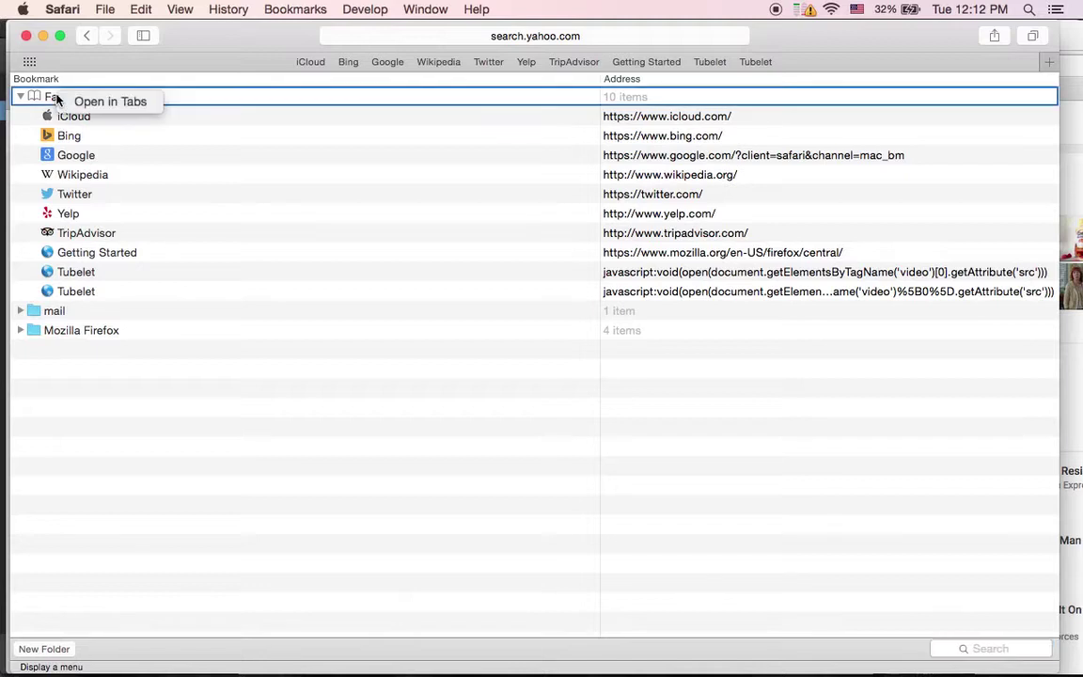
pyautogui.click(37, 100)
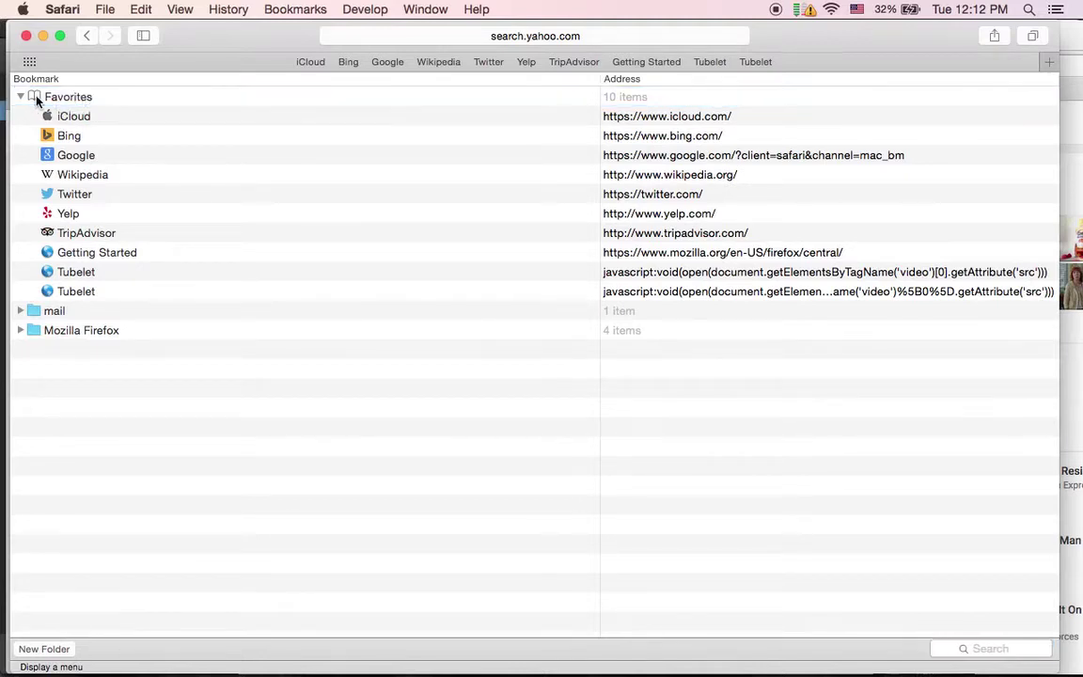
pyautogui.rightClick(119, 292)
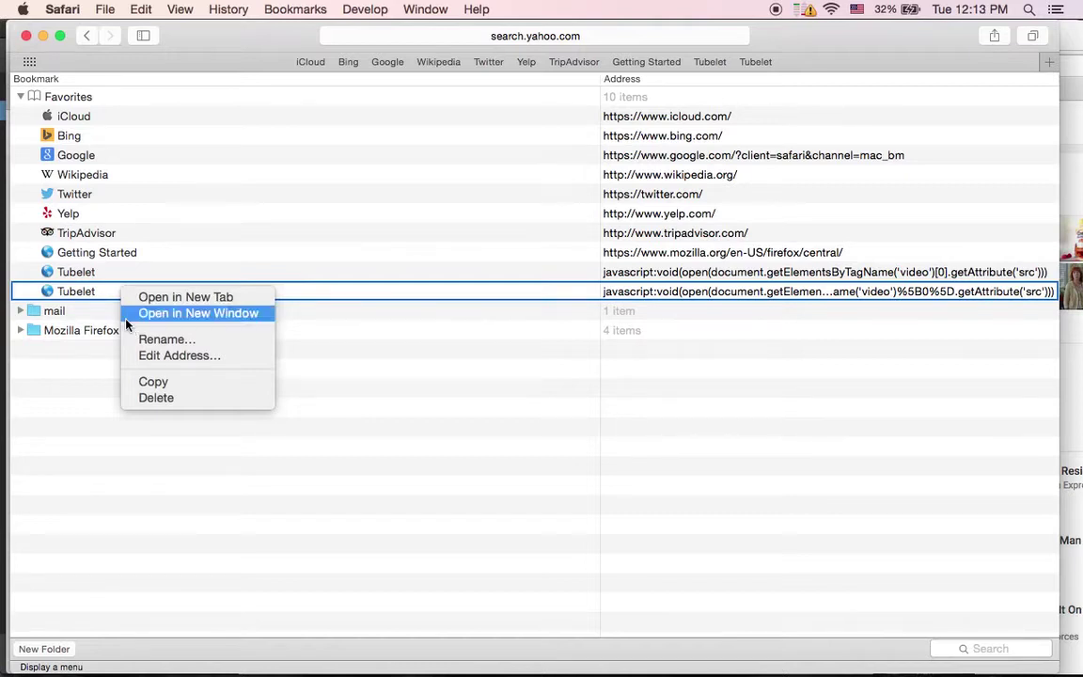
pyautogui.click(79, 201)
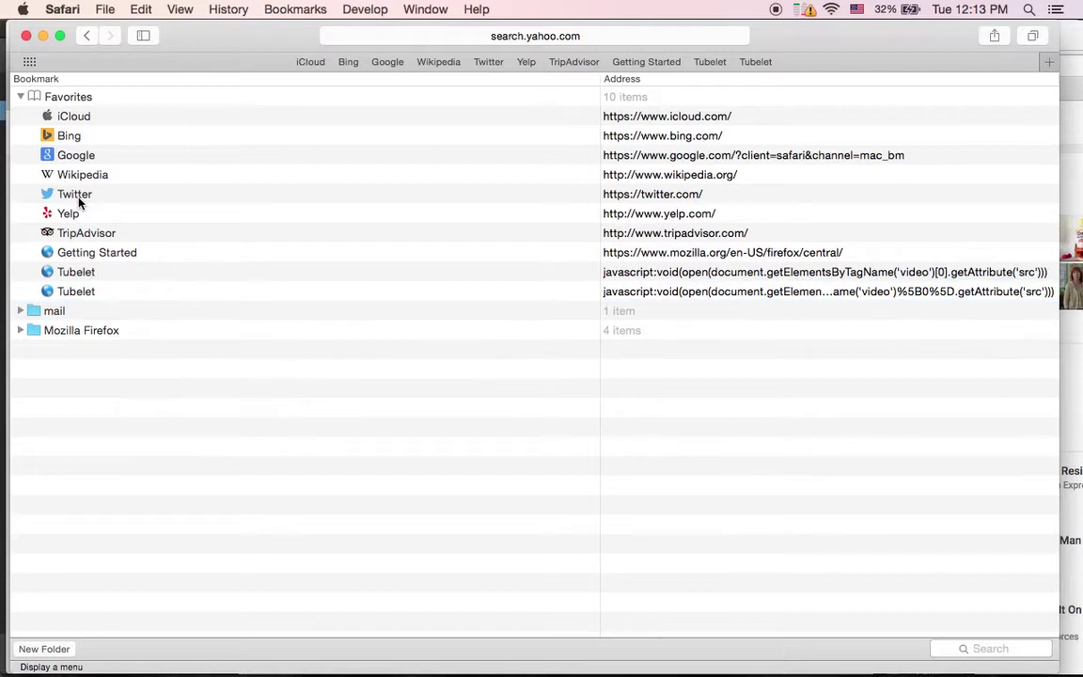
# Step: Replace the address of the Twitter bookmark in Favorites with the copied speed control script
pyautogui.click(79, 202)
pyautogui.rightClick(79, 201)
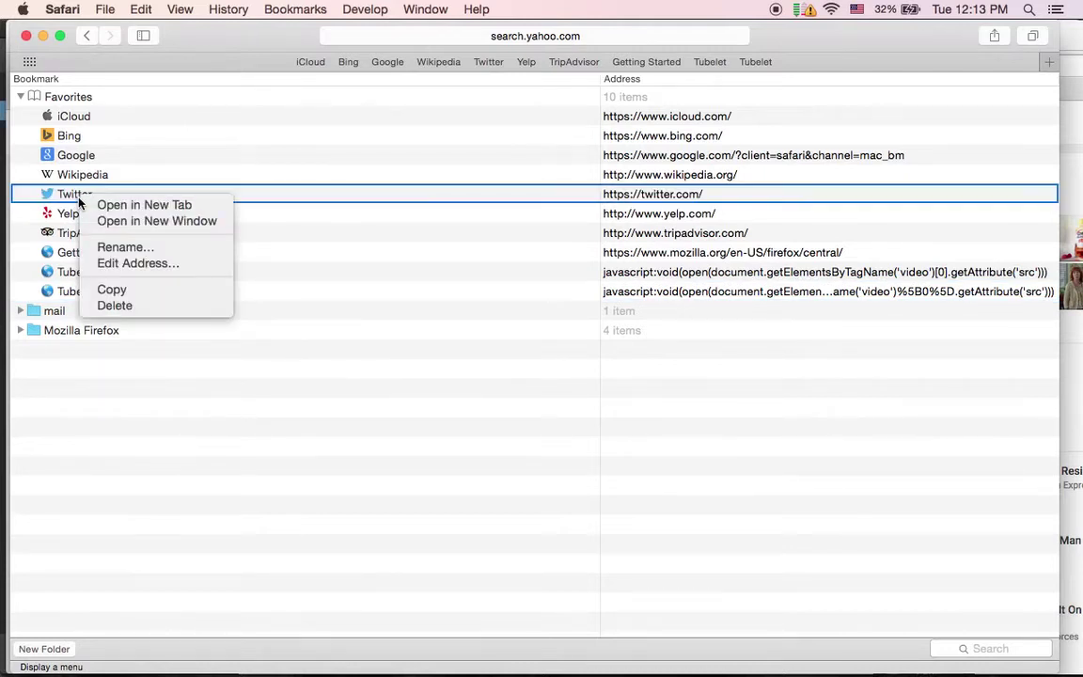
pyautogui.click(97, 262)
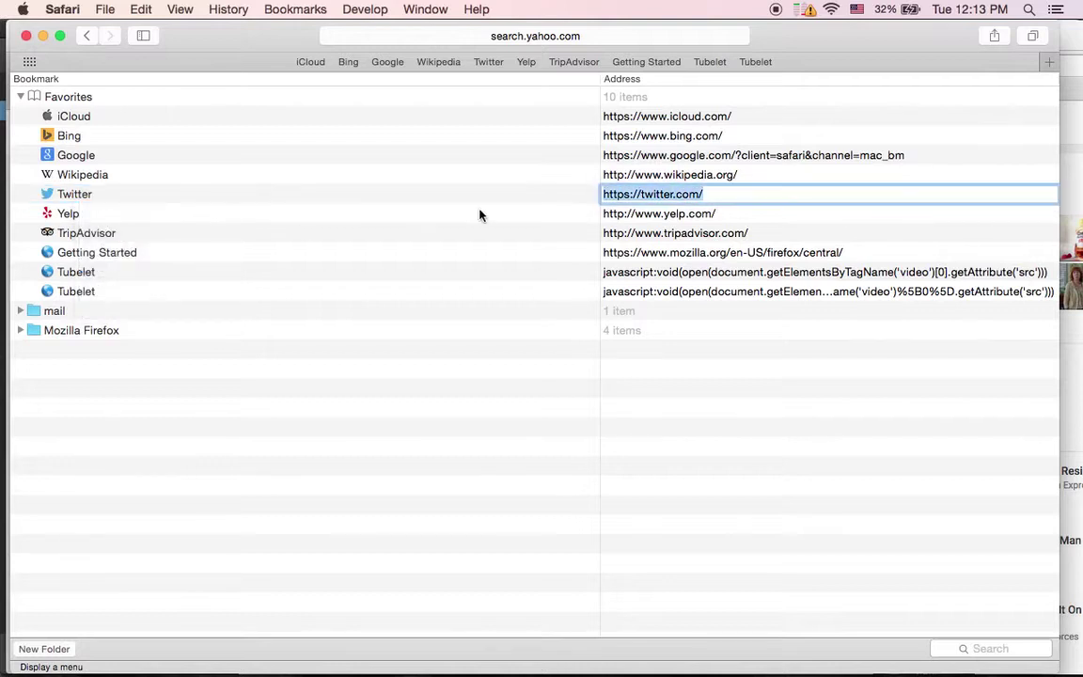
pyautogui.press('super+v')
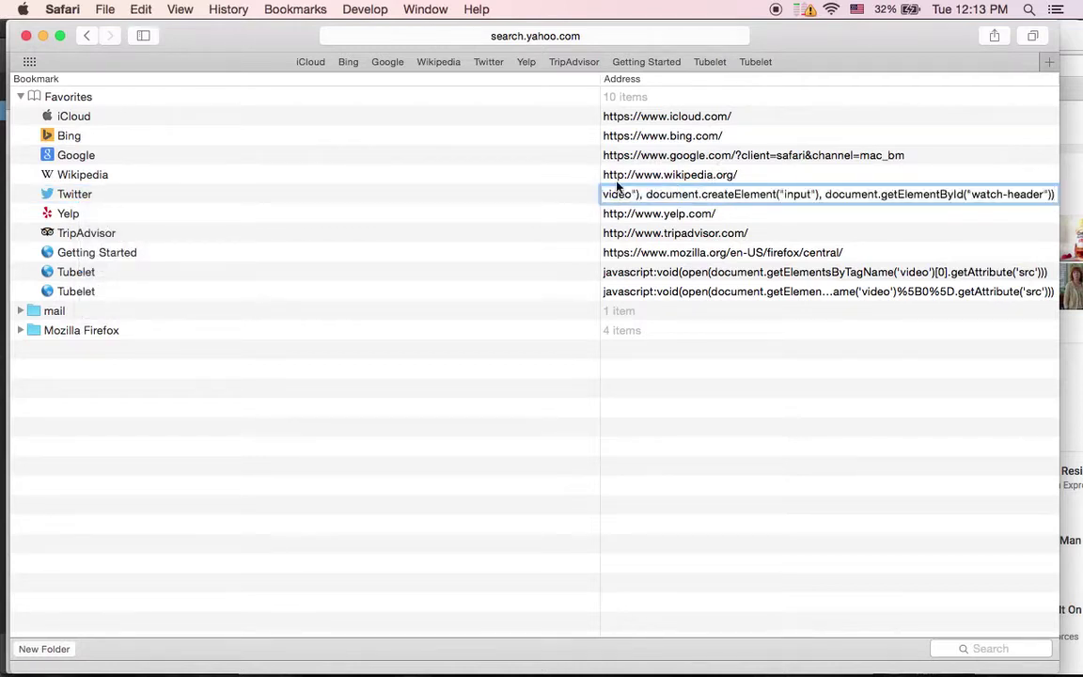
pyautogui.press('Return')
# Step: Rename the Twitter bookmark in Favorites as YouTube Speed
pyautogui.click(86, 199)
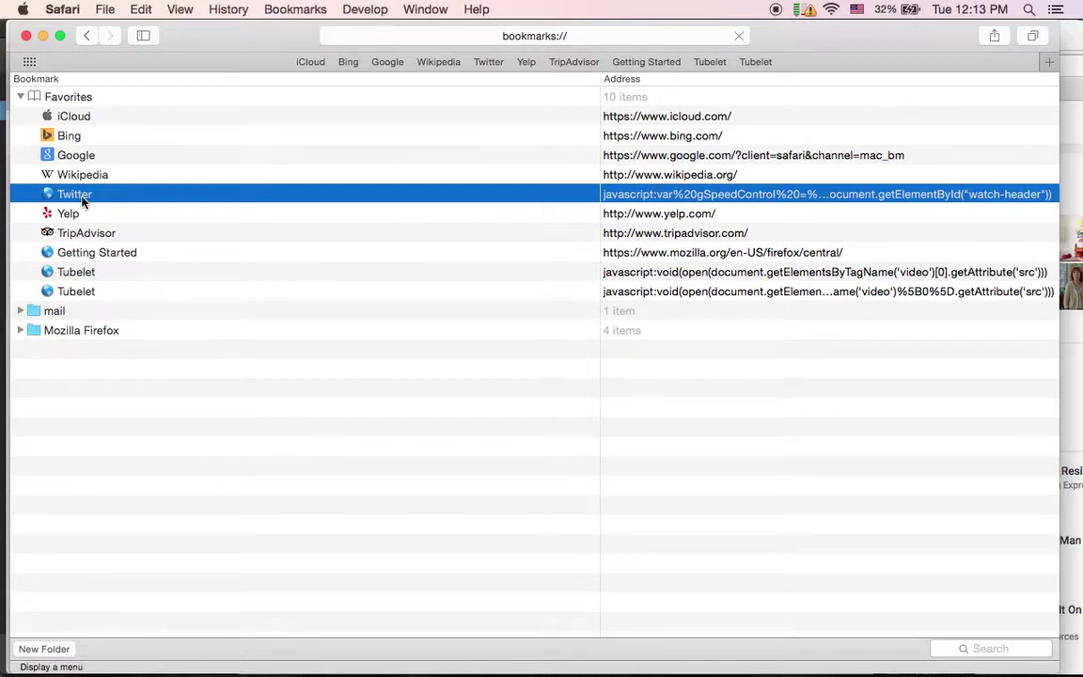
pyautogui.rightClick(81, 201)
pyautogui.click(98, 246)
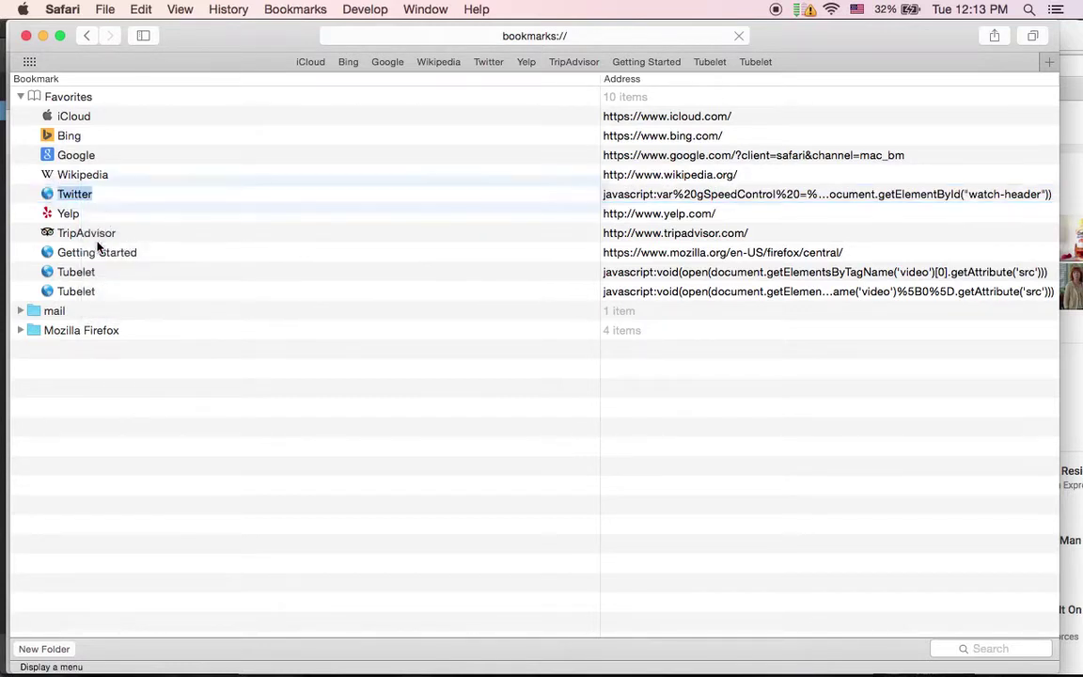
pyautogui.write('Yout')
pyautogui.write('Tube Speed')
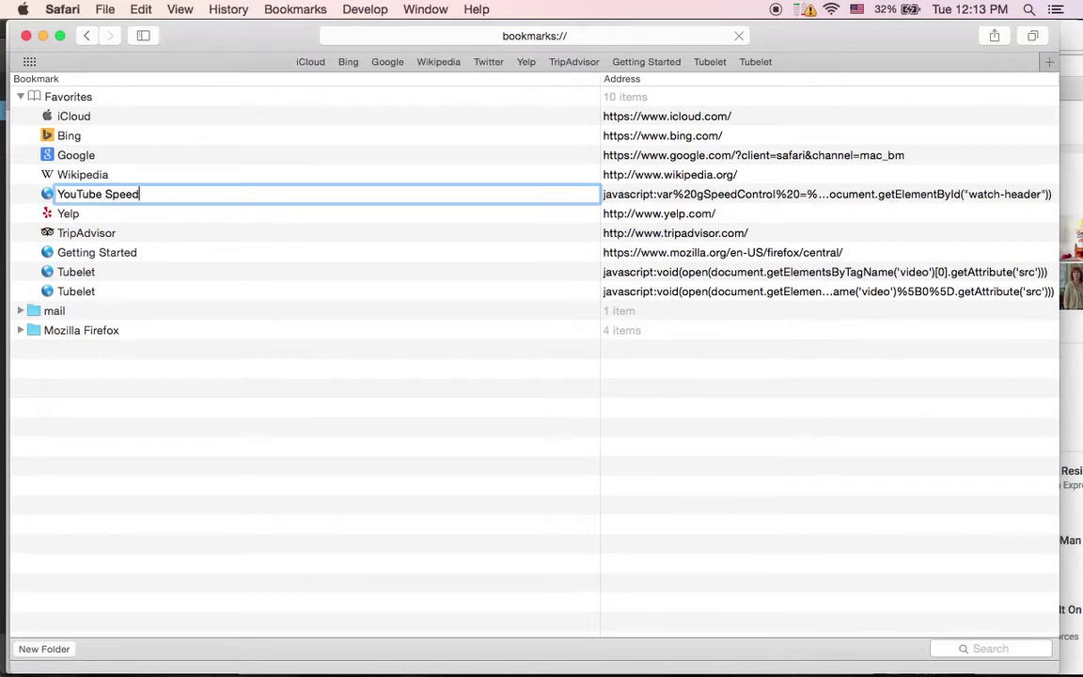
pyautogui.press('Return')
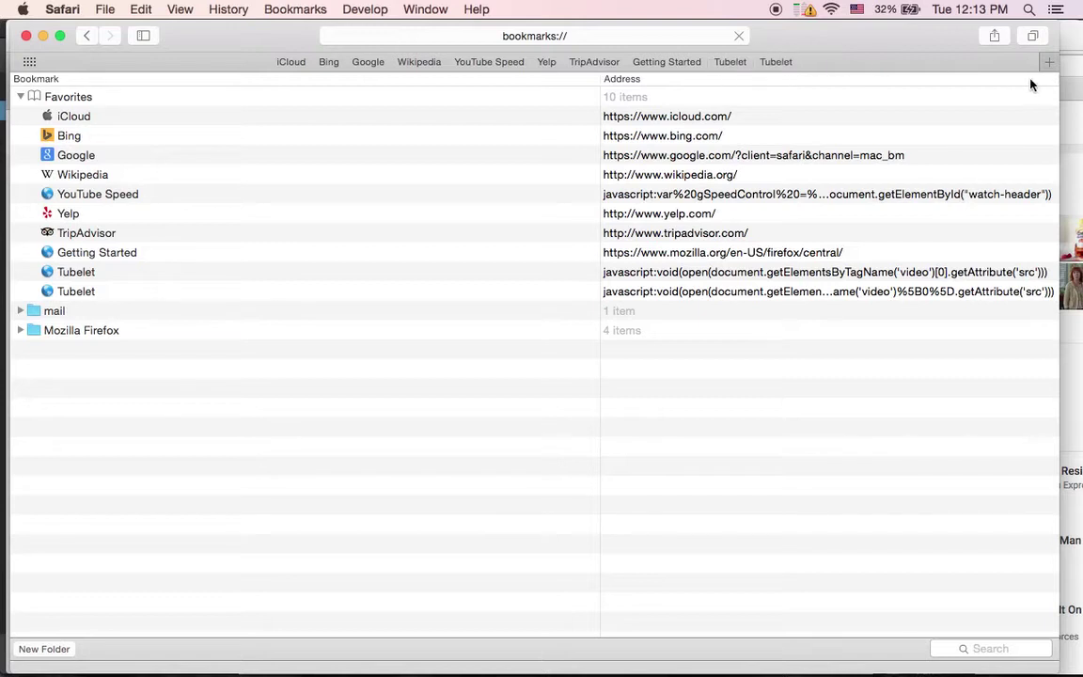
# Step: Widen the Safari window slightly and return from the bookmarks editor to a reloaded Yahoo search page
pyautogui.moveTo(1060, 64); pyautogui.dragTo(1072, 64)
pyautogui.click(83, 35)
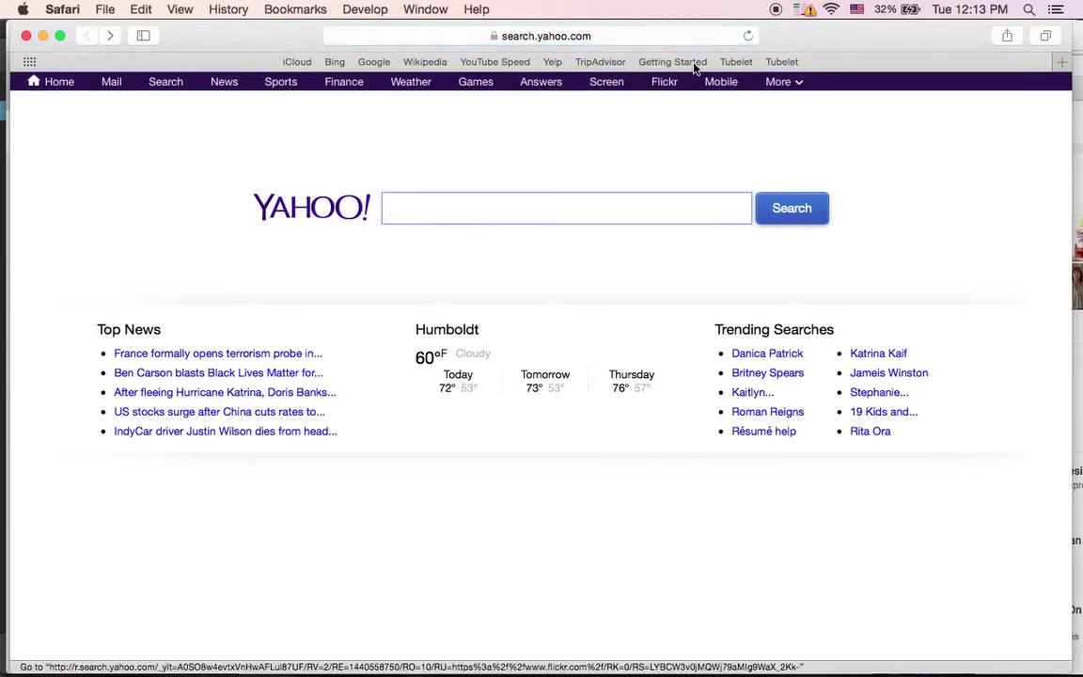
pyautogui.click(749, 35)
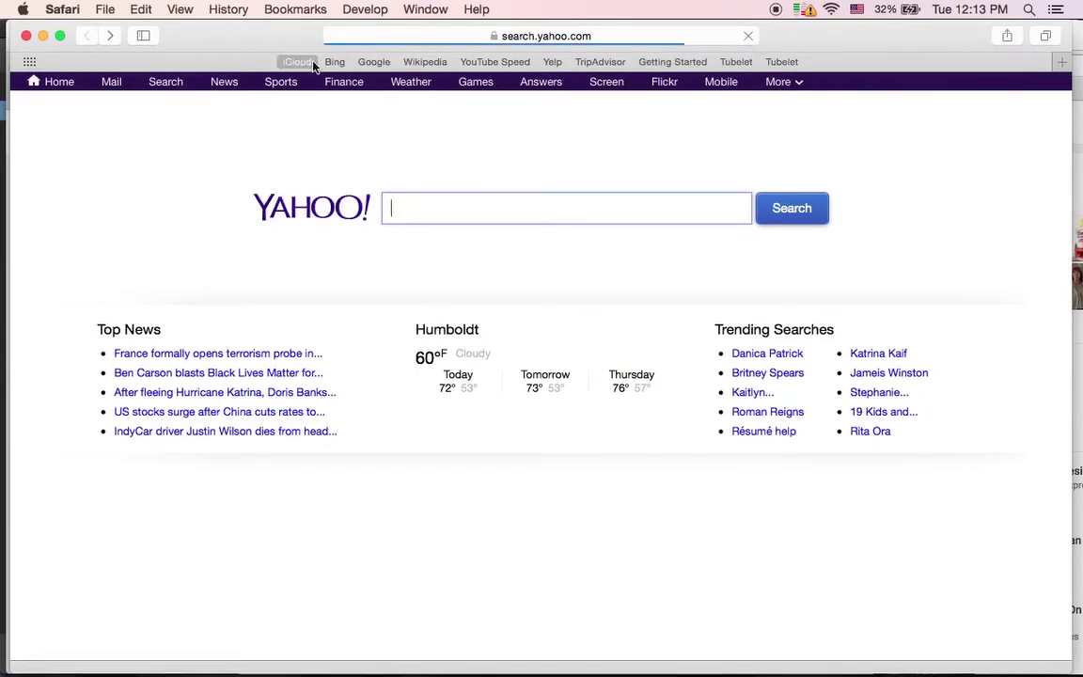
# Step: Reopen the bookmarks editor and select the YouTube Speed bookmark in Favorites
pyautogui.click(506, 39)
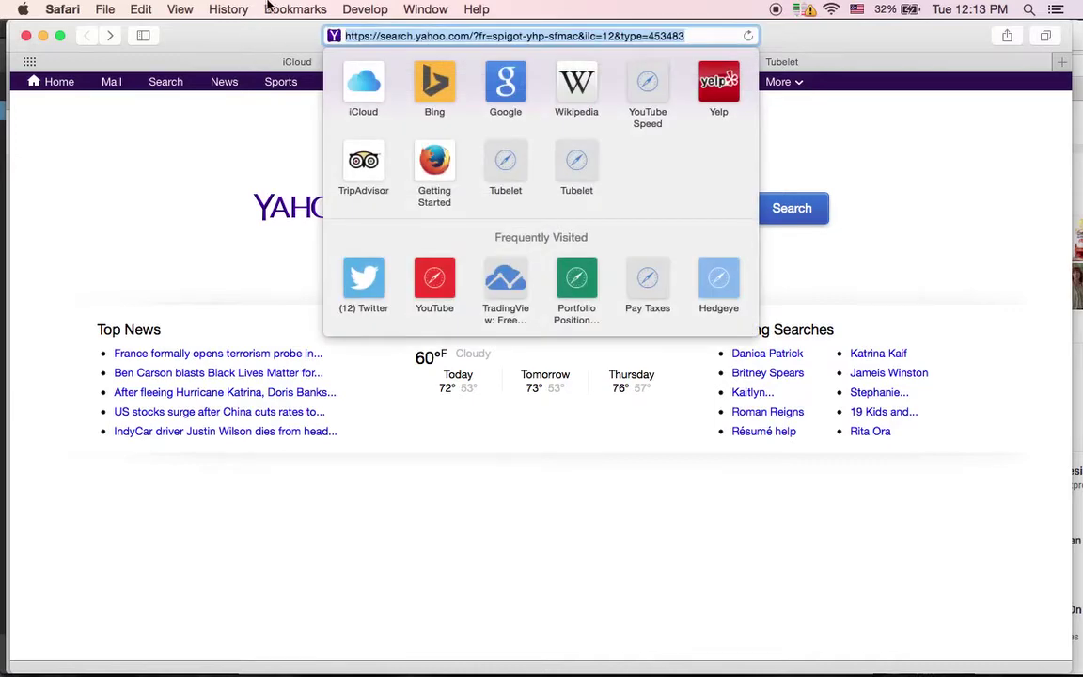
pyautogui.click(222, 9)
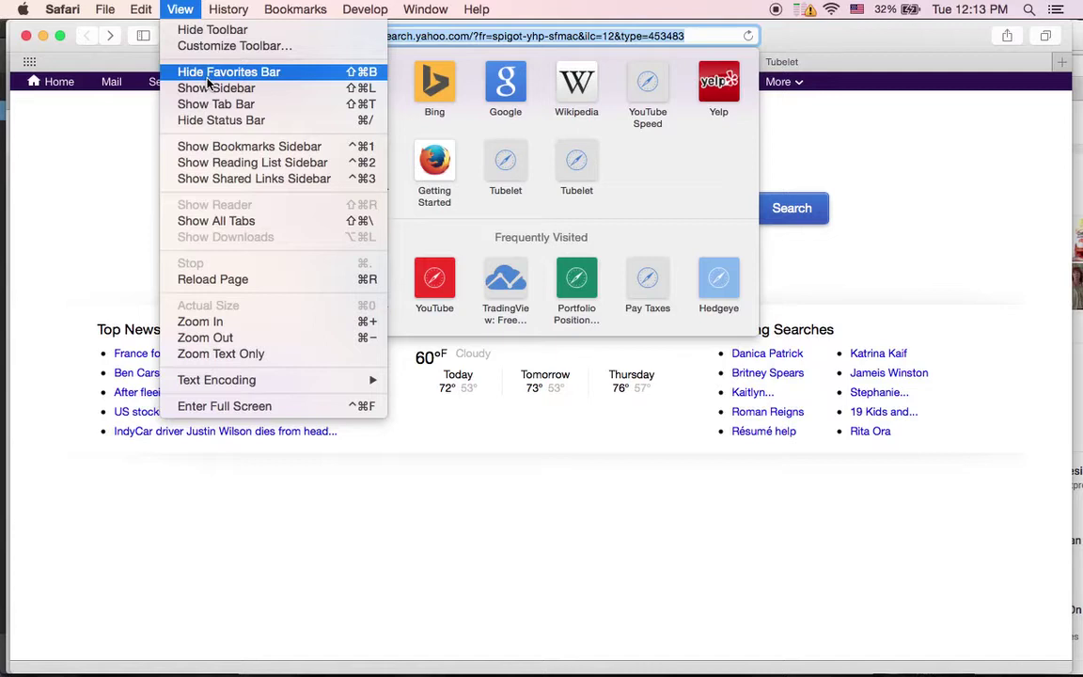
pyautogui.moveTo(282, 11)
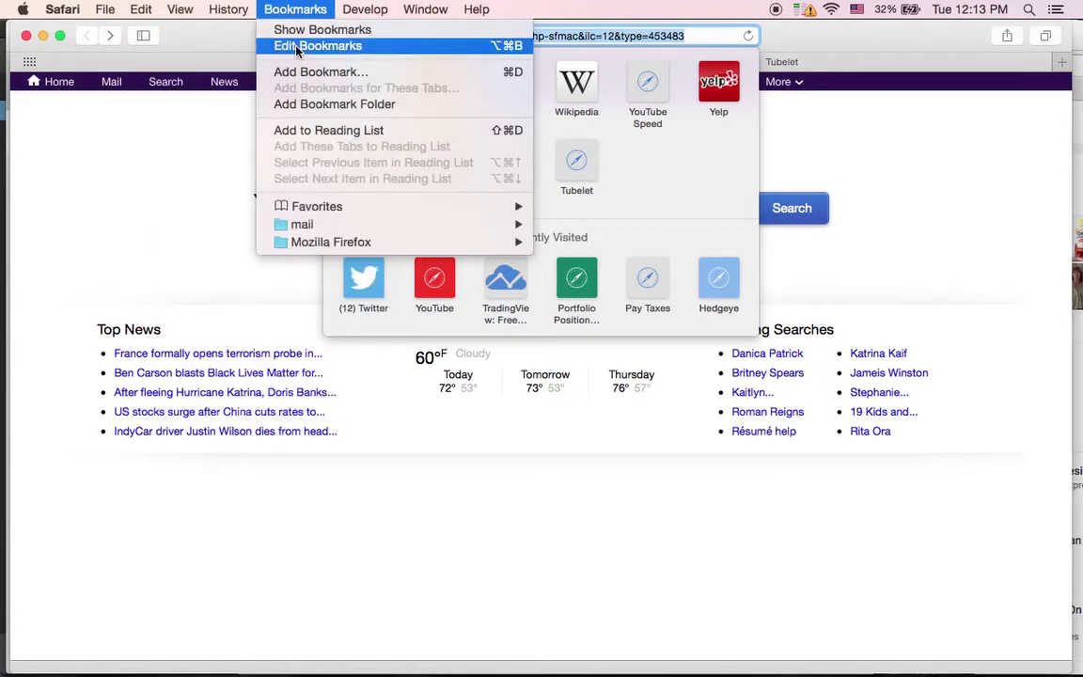
pyautogui.click(275, 43)
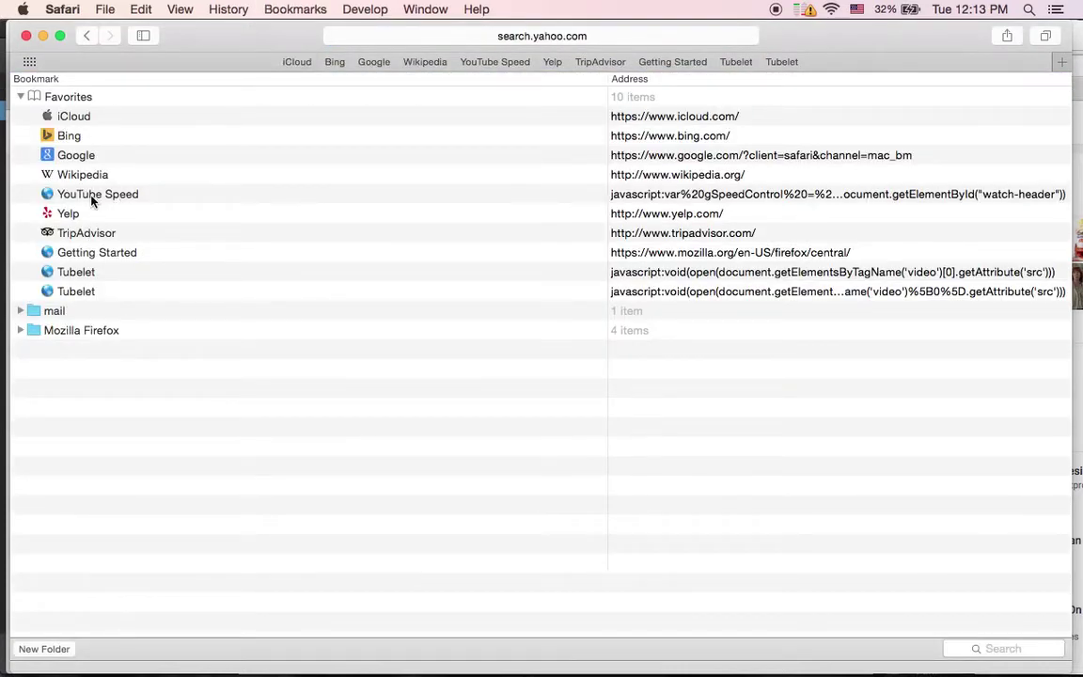
pyautogui.click(92, 195)
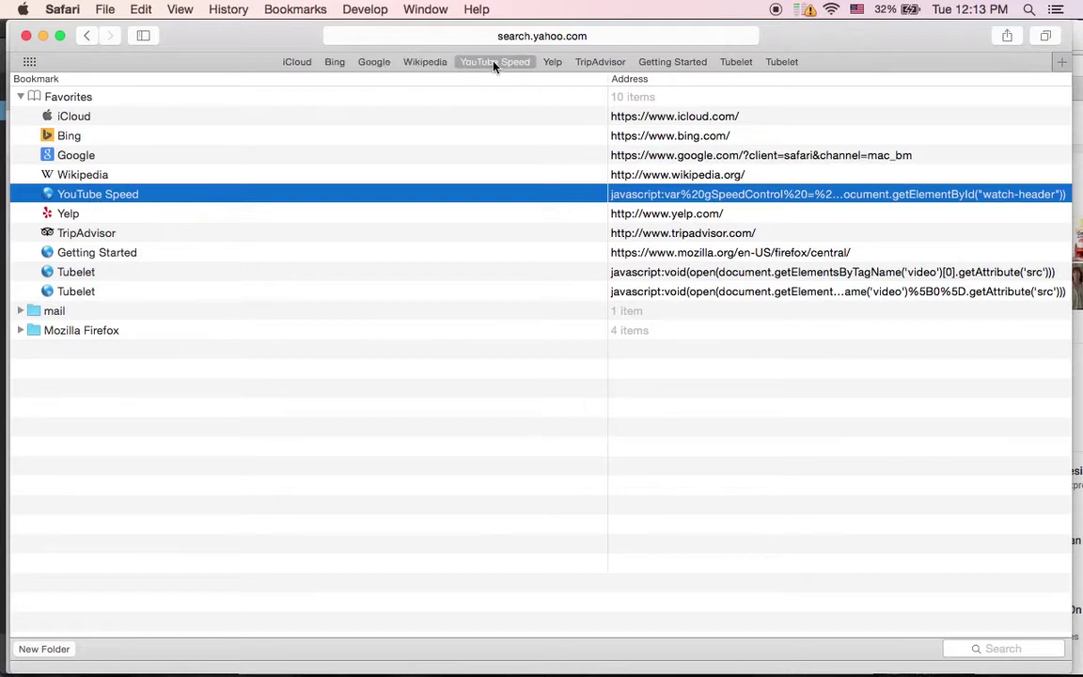
# Step: Close the Safari window with the bookmarks editor and open a new Safari window
pyautogui.click(28, 36)
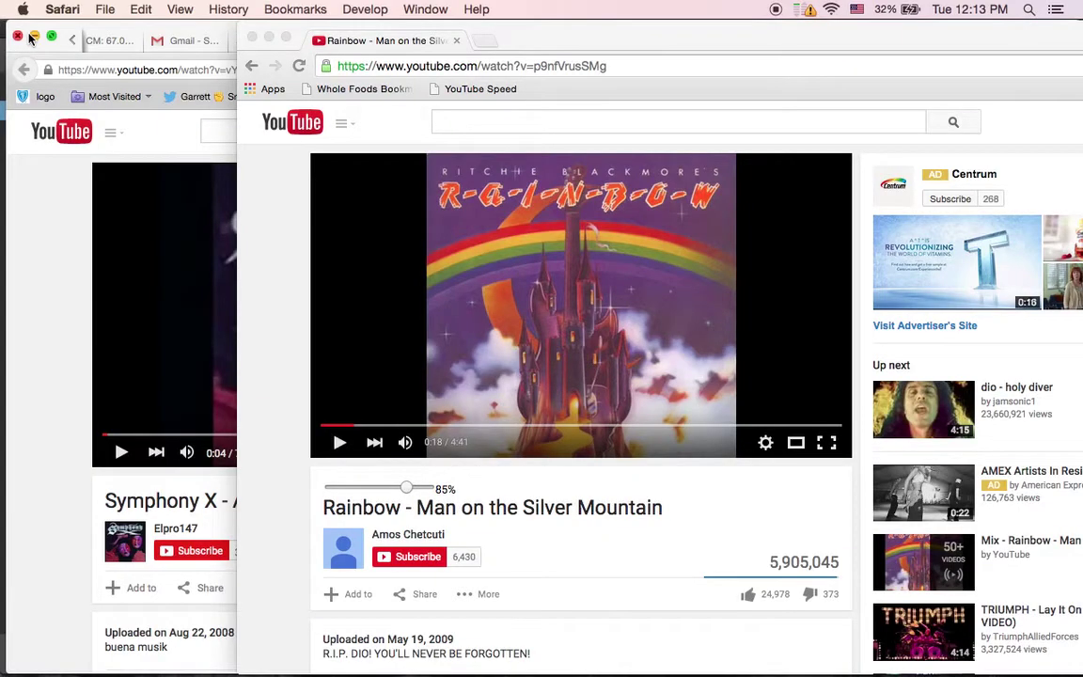
pyautogui.click(107, 9)
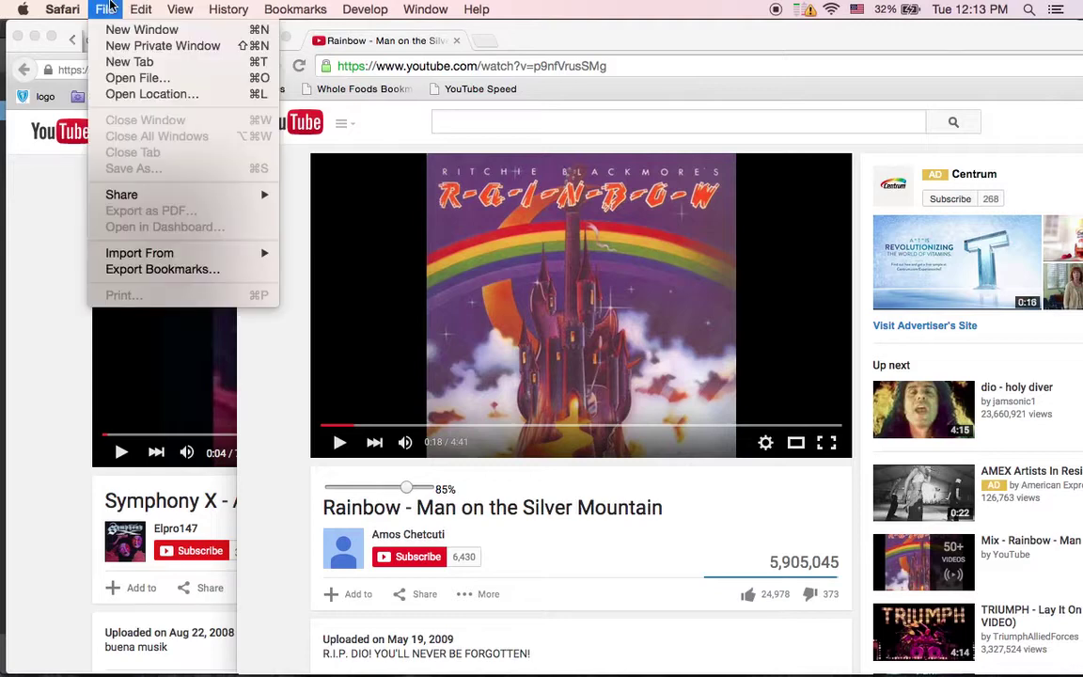
pyautogui.click(119, 31)
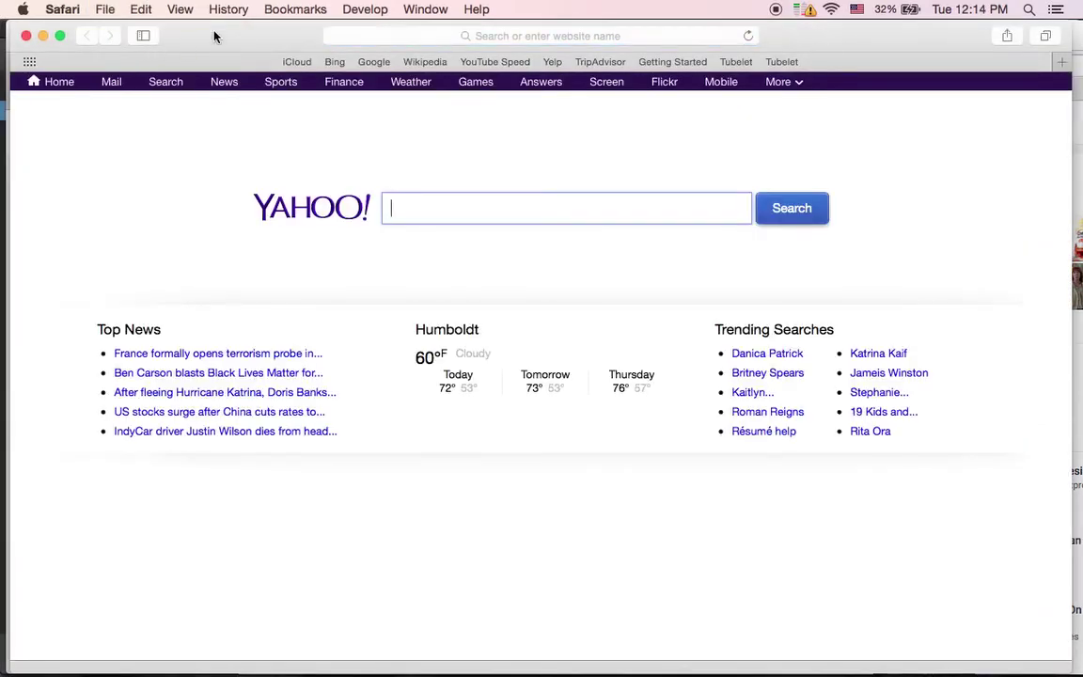
# Step: Copy the address of the Symphony X - Absinthe And Rue video from Firefox and load it in a separate Safari tab
pyautogui.moveTo(212, 34); pyautogui.dragTo(410, 35)
pyautogui.click(140, 75)
pyautogui.click(139, 72)
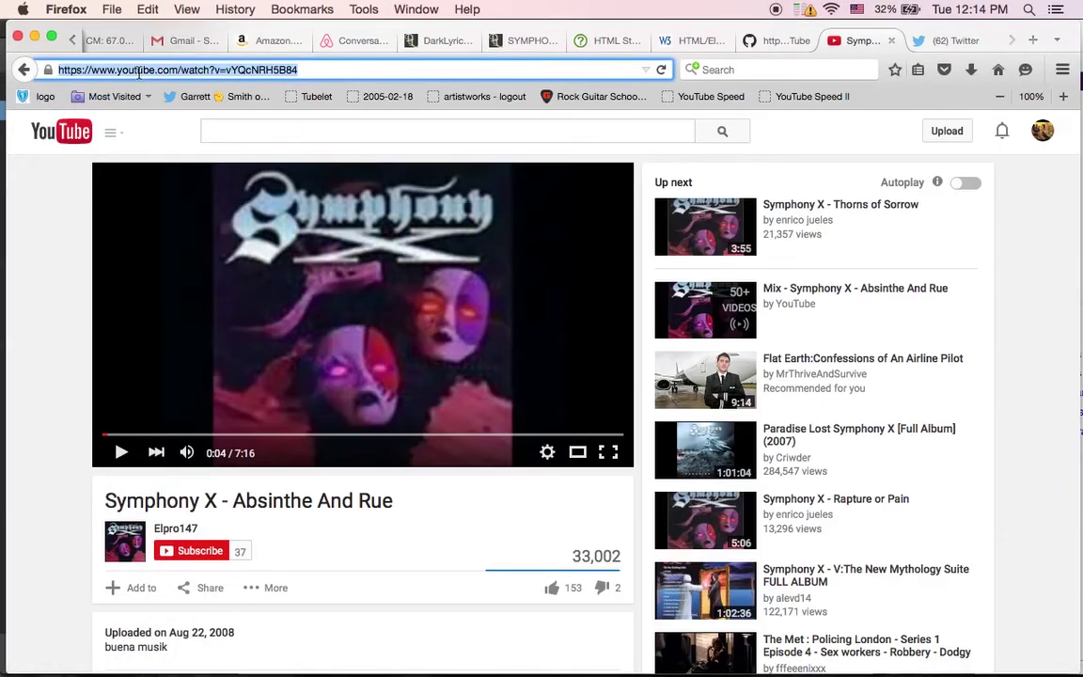
pyautogui.moveTo(139, 73); pyautogui.dragTo(569, 666)
pyautogui.rightClick(496, 25)
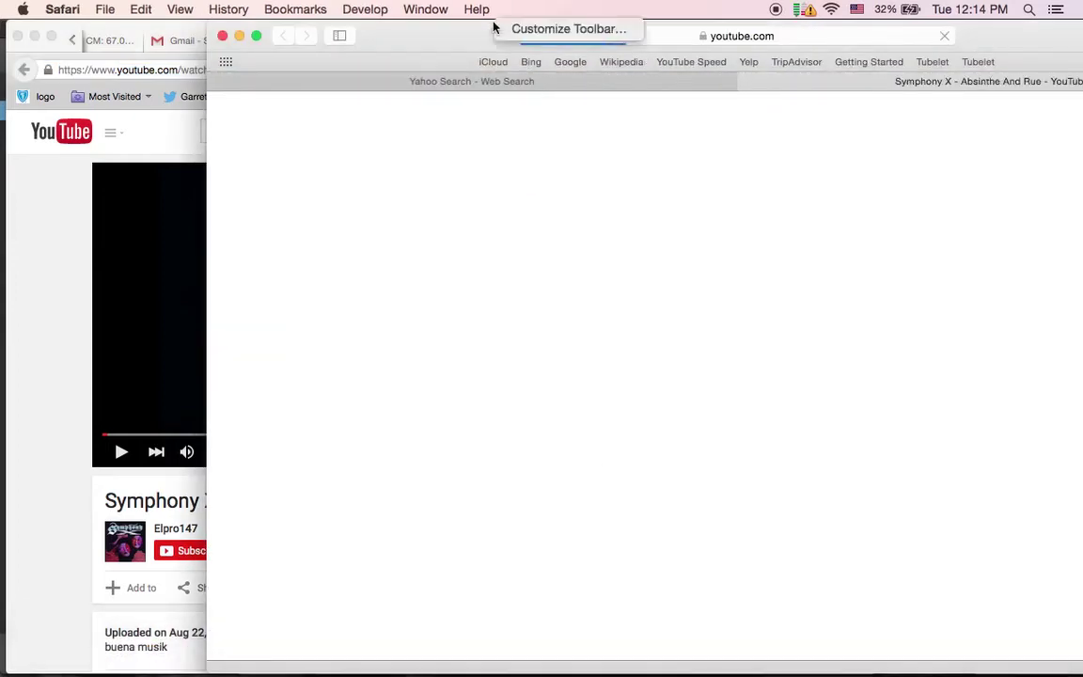
pyautogui.moveTo(473, 33); pyautogui.dragTo(392, 33)
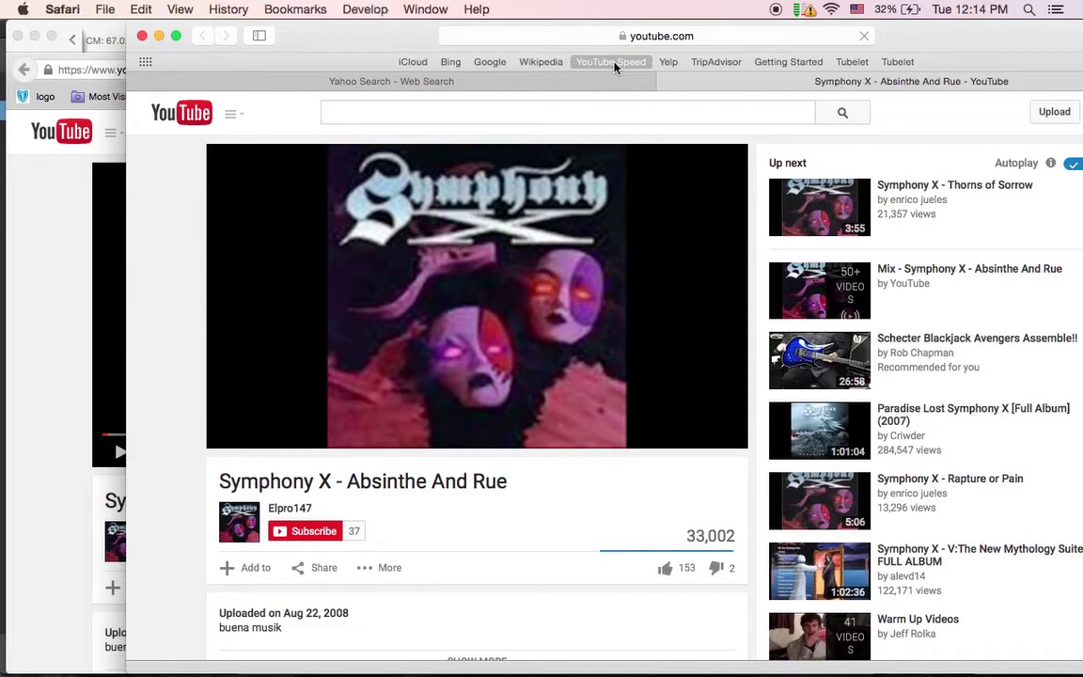
# Step: Try the YouTube Speed bookmark with the error console open, and run the copied gSpeedControl script in the console
pyautogui.press('alt+super+c')
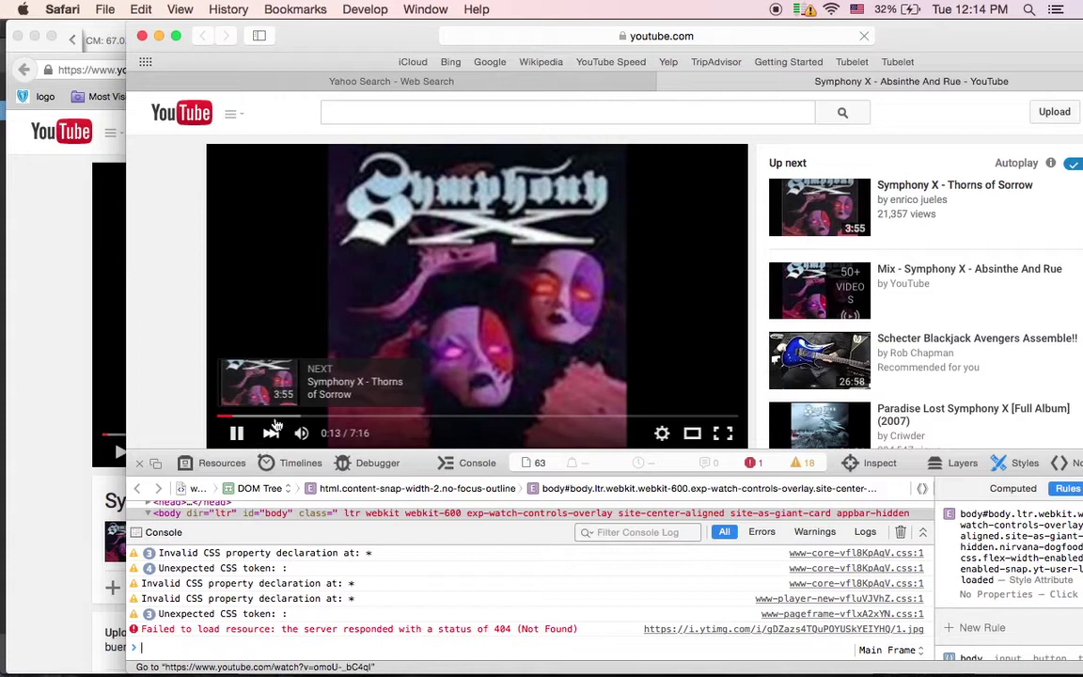
pyautogui.click(617, 65)
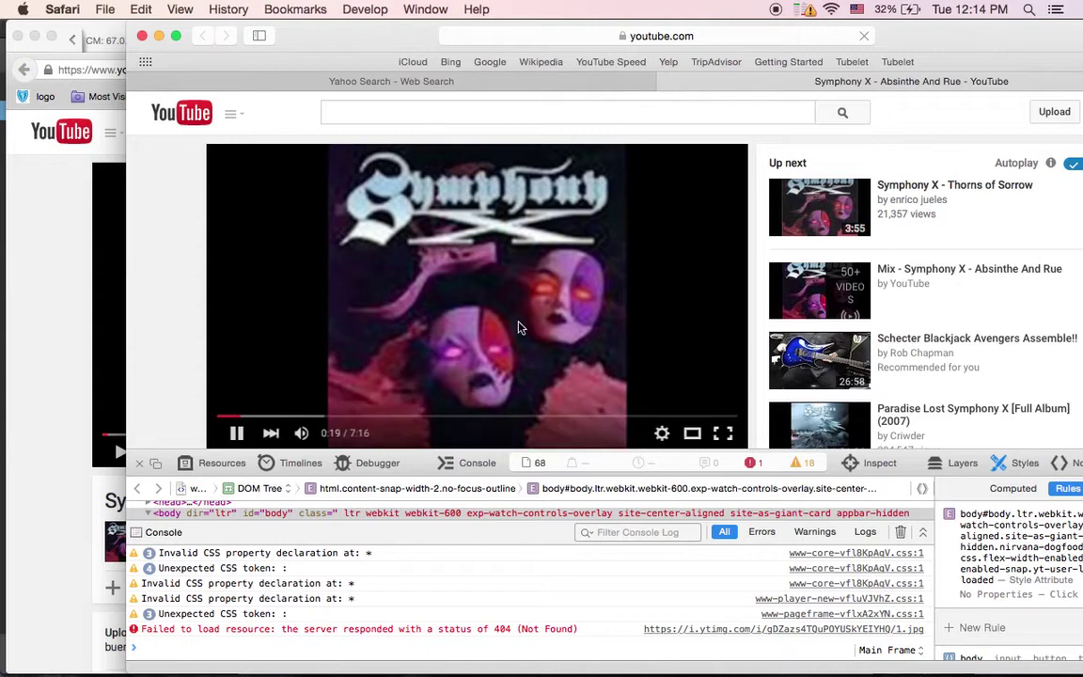
pyautogui.click(314, 647)
pyautogui.write('javascript:var gSpeedControl = (function(v,i,n,t){ n.insertBefore(i, n.firstChild);i.type="range";i.min=.3;setTimeout(function(){i.max=i.value=1;i.onchange();},1); i.step=.05;t=i.nextSibling;i.onchange=function(){t.data=(100*(v.playbackRate=i.value)|0)+"%";return i}) (document.querySelector("video"), document.createElement("input"), document.getElementById("watch-header"))')
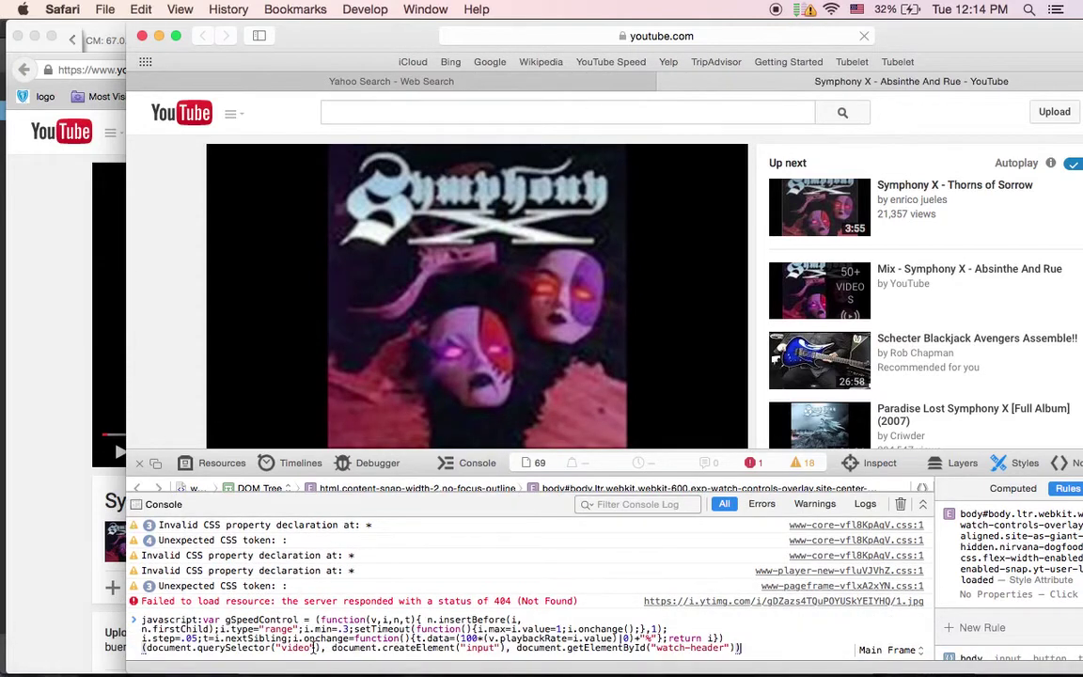
pyautogui.press('Return')
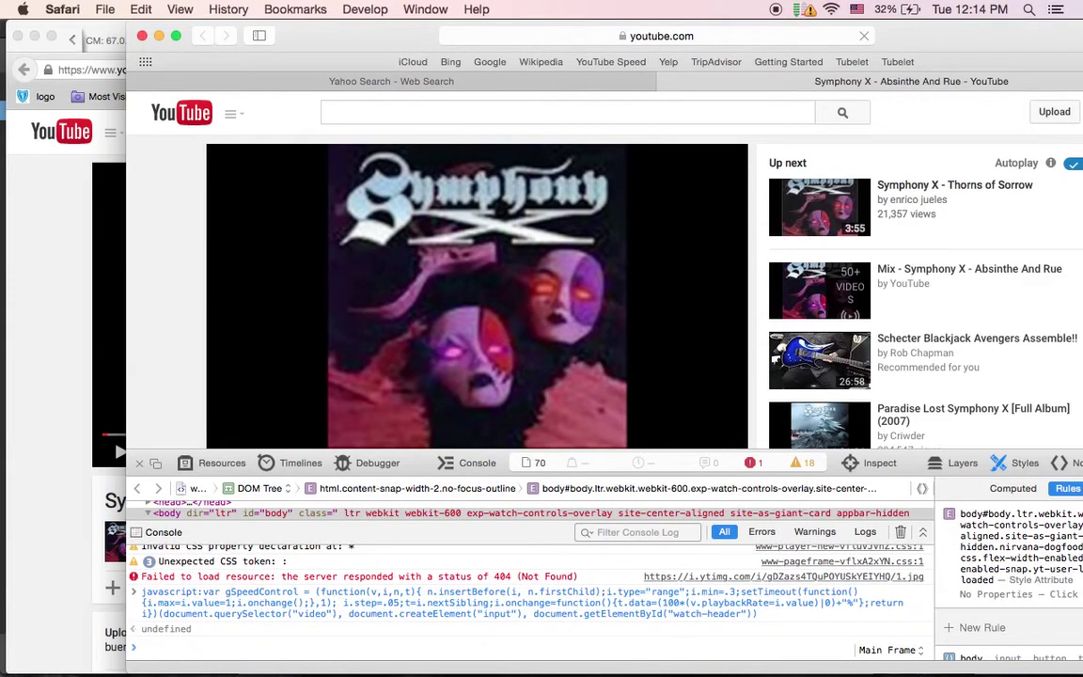
pyautogui.scroll(-3, 303, 360)
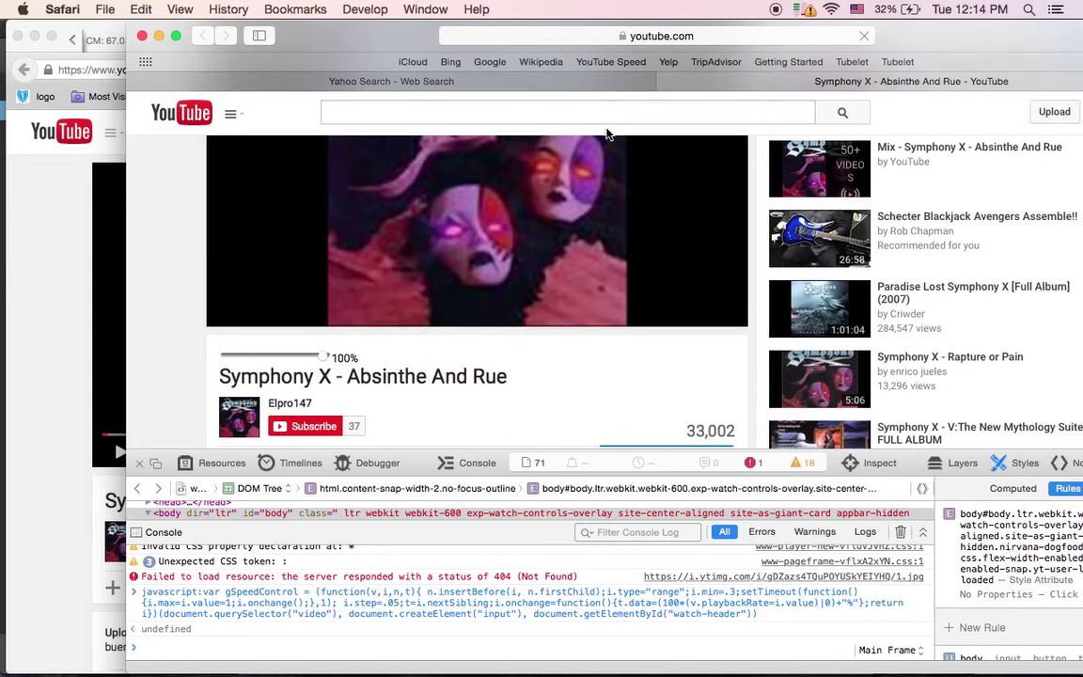
# Step: Try the YouTube Speed bookmark again and delete the %20 after "var" in its address
pyautogui.click(620, 62)
pyautogui.rightClick(624, 60)
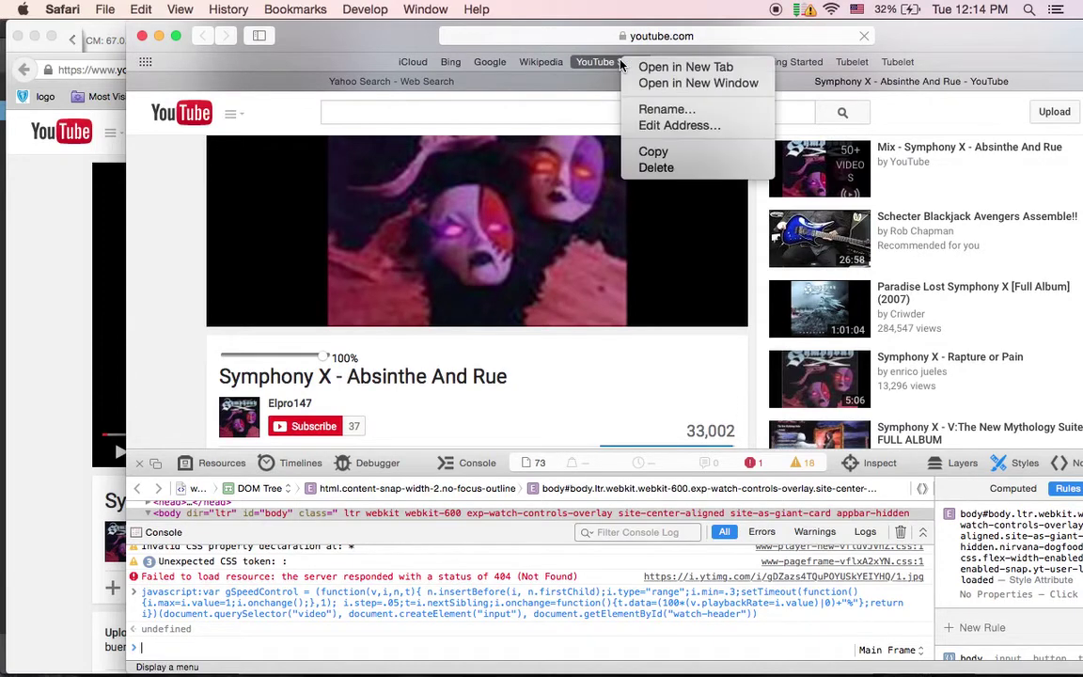
pyautogui.click(661, 127)
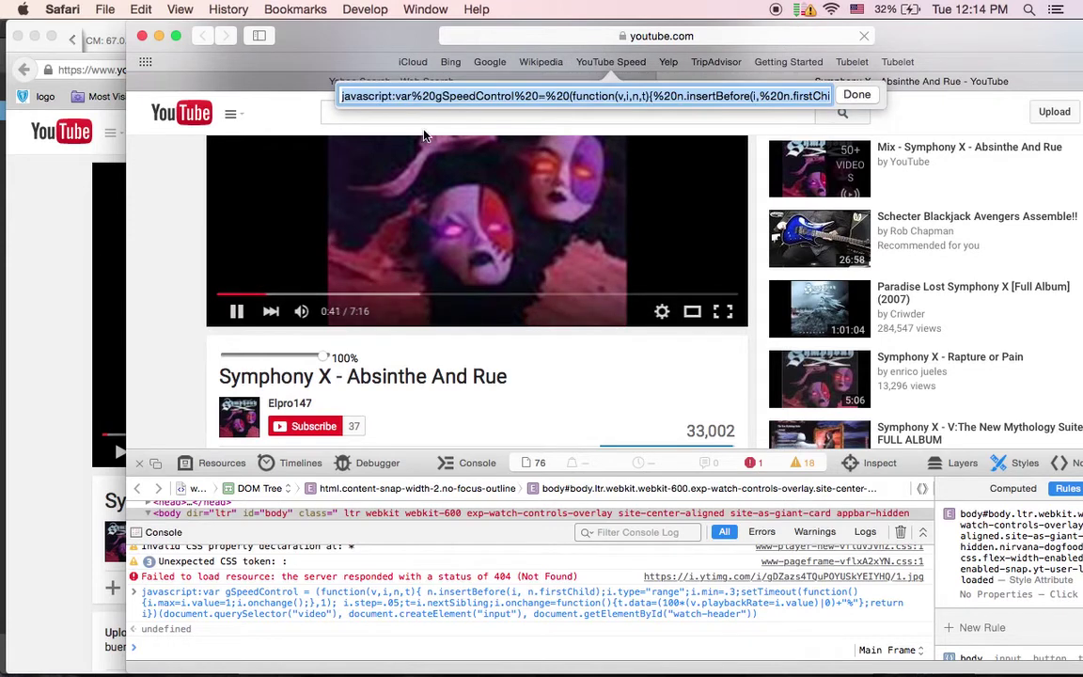
pyautogui.click(432, 96)
pyautogui.click(437, 97)
pyautogui.press('BackSpace')
pyautogui.press('BackSpace')
pyautogui.press('BackSpace')
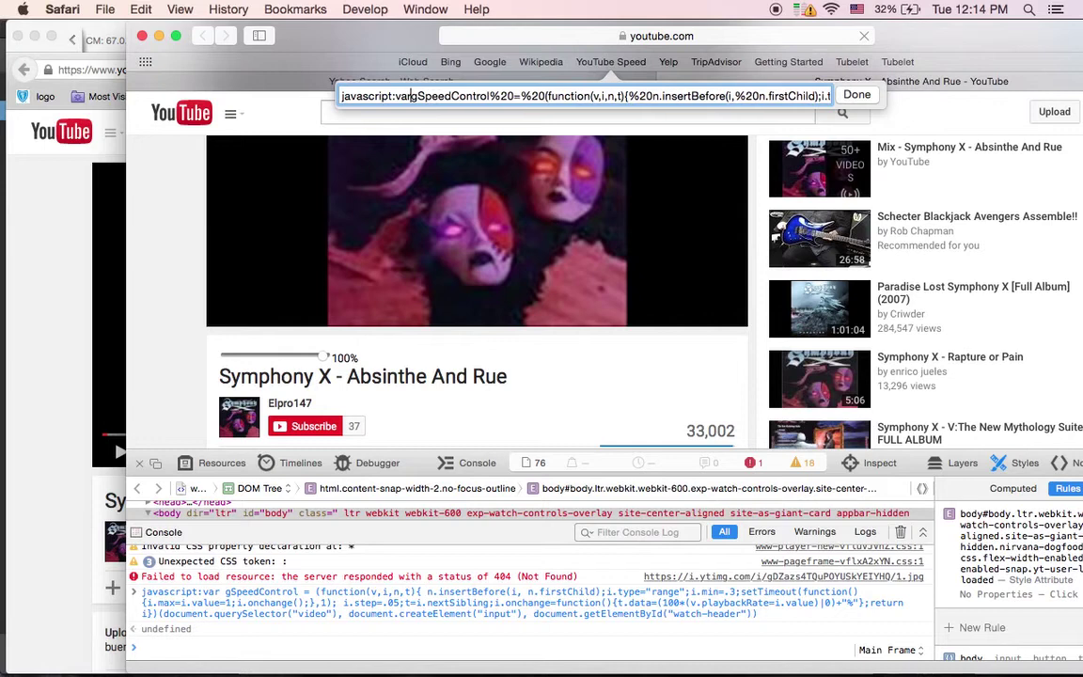
pyautogui.press('Return')
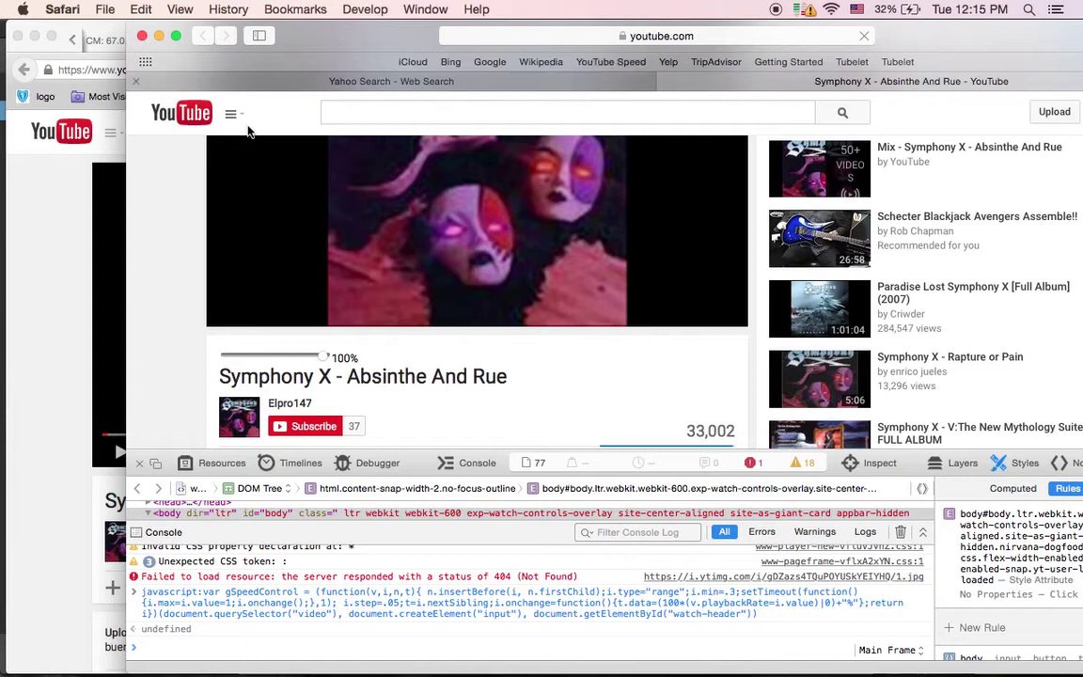
# Step: Pause the Safari video, move its window aside and switch to Firefox
pyautogui.click(233, 312)
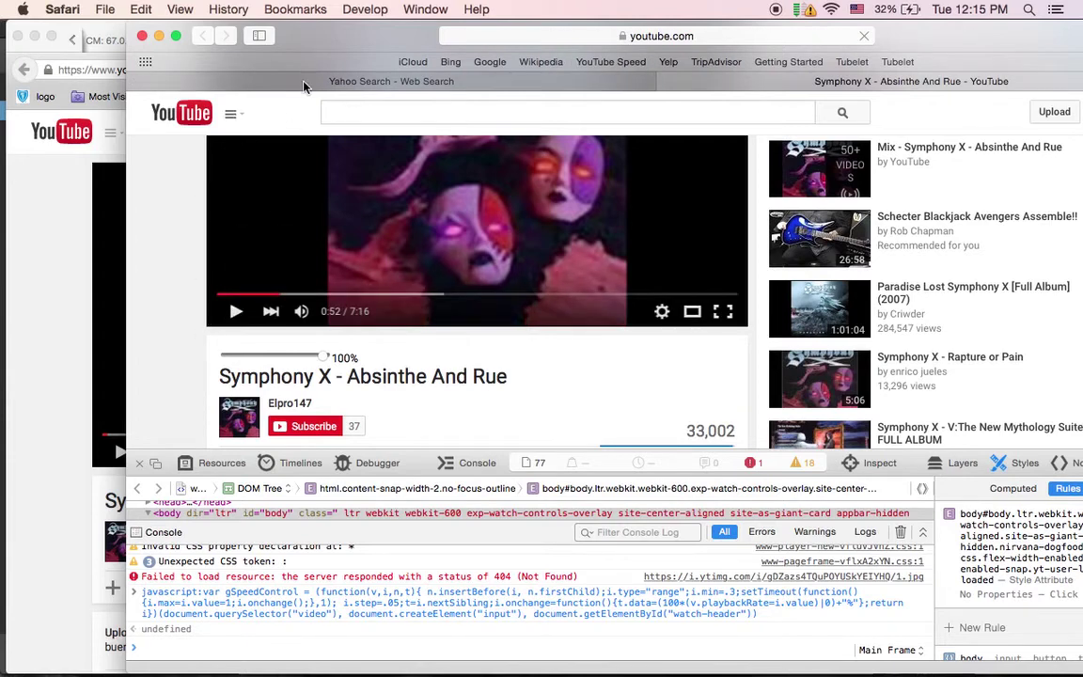
pyautogui.moveTo(332, 47); pyautogui.dragTo(492, 49)
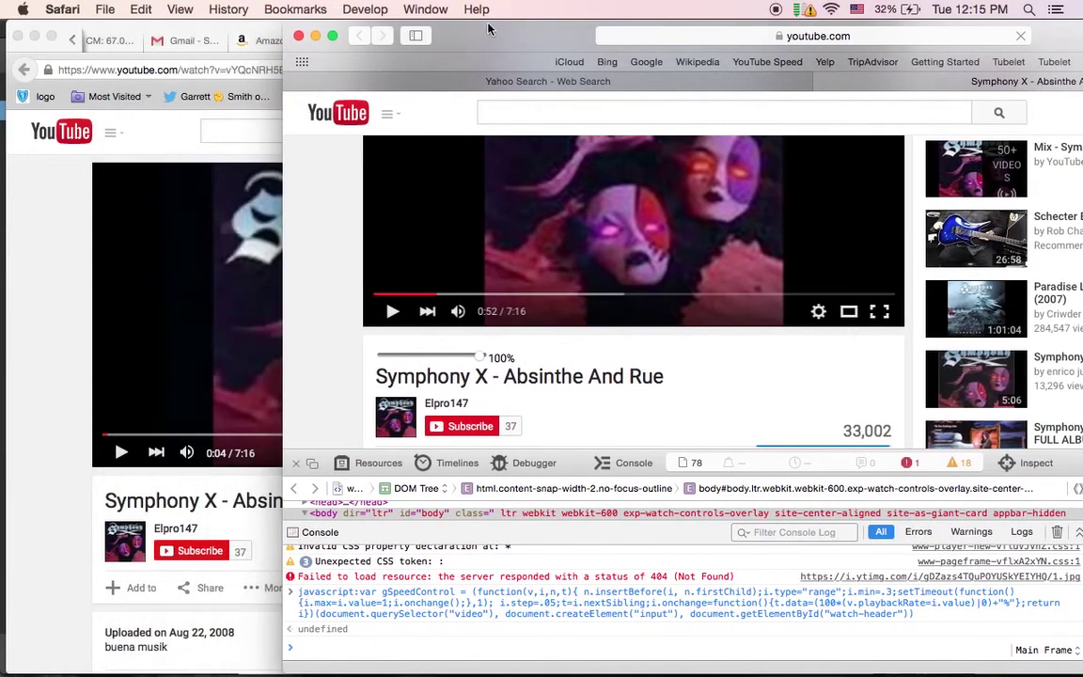
pyautogui.click(76, 555)
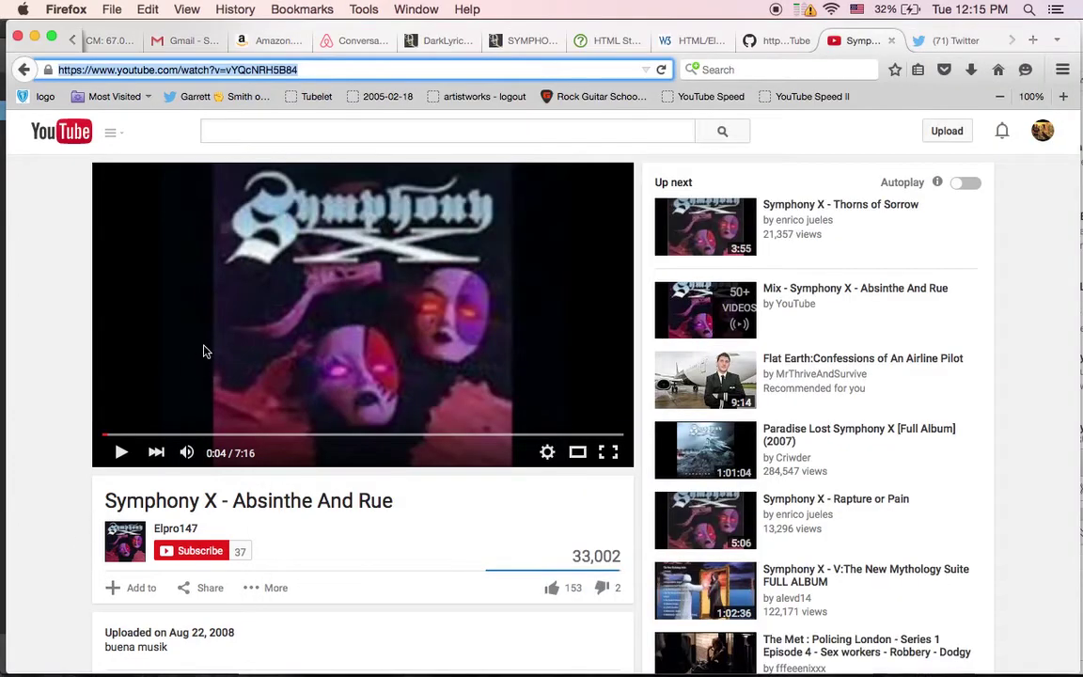
# Step: Switch briefly to Chrome, return to Firefox and apply the YouTube Speed II bookmark to the Symphony X video
pyautogui.moveTo(672, 656)
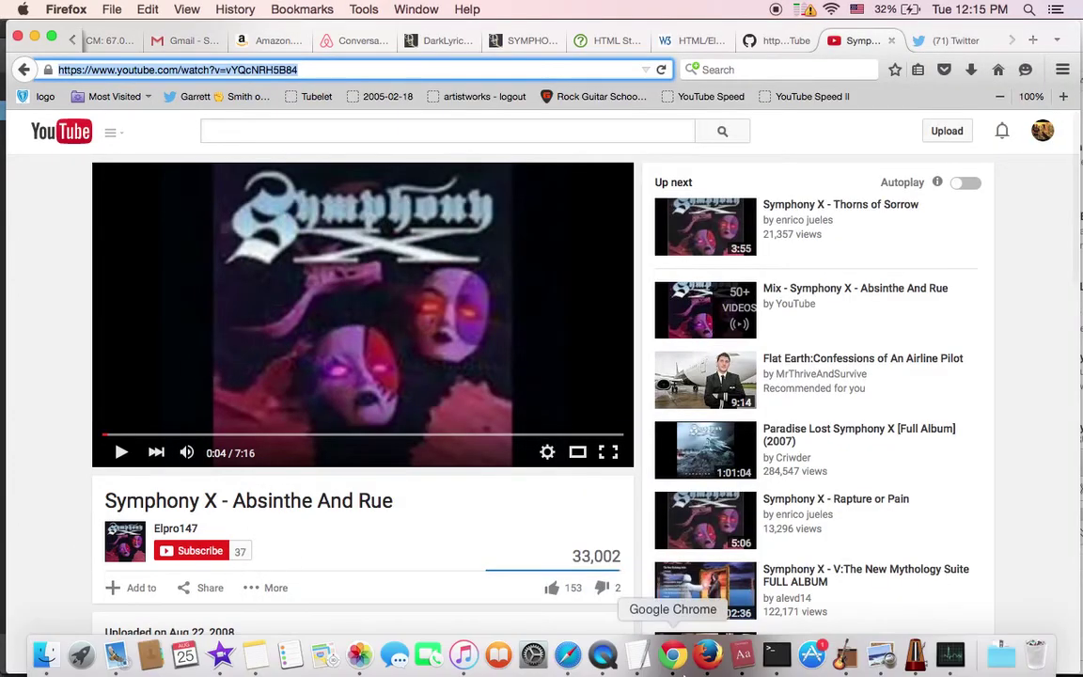
pyautogui.click(603, 658)
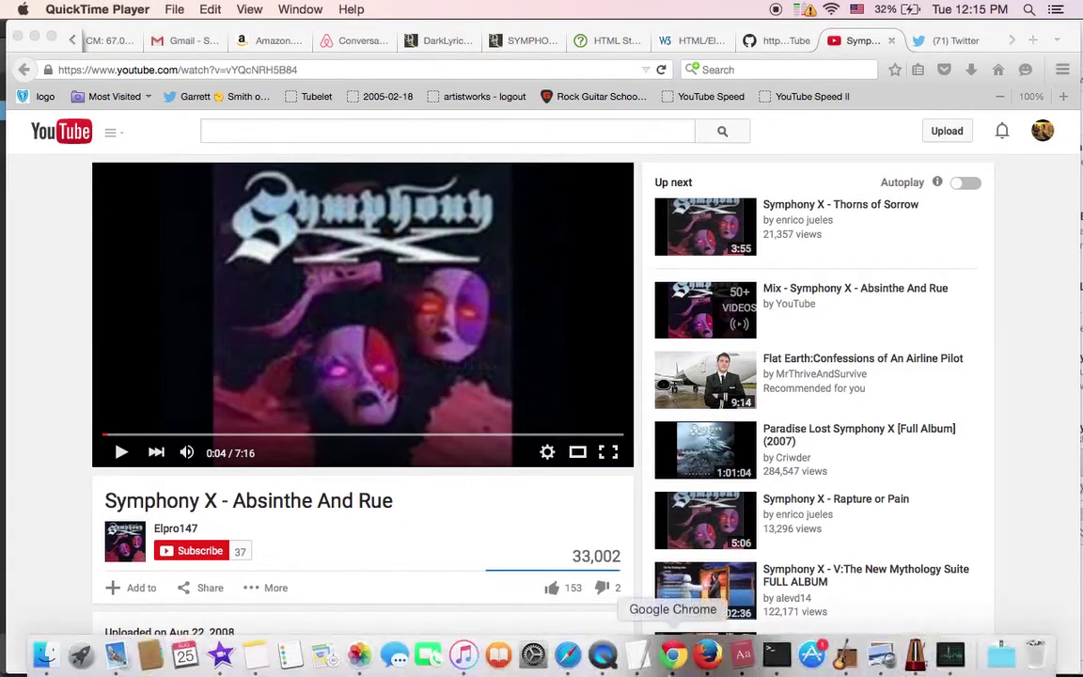
pyautogui.click(673, 660)
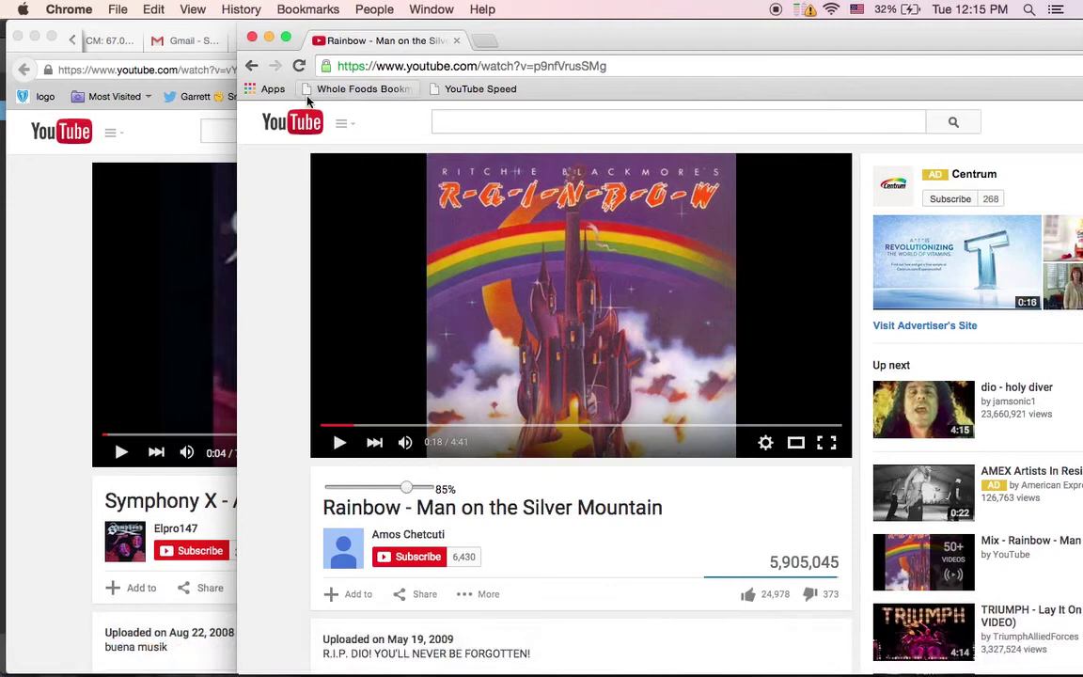
pyautogui.click(169, 141)
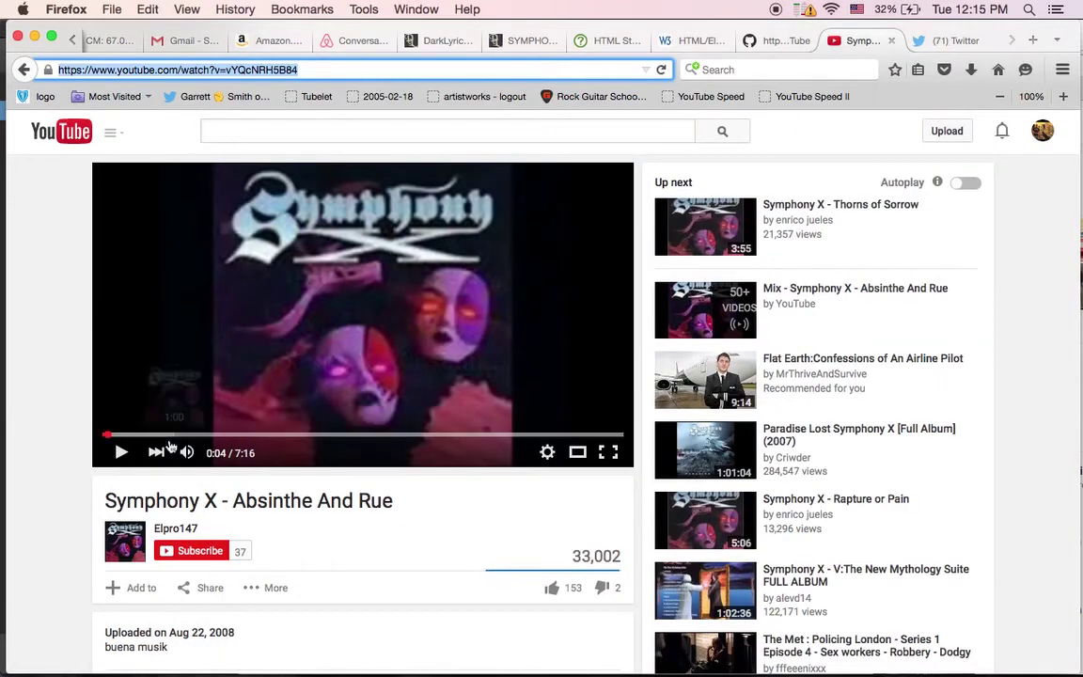
pyautogui.click(788, 97)
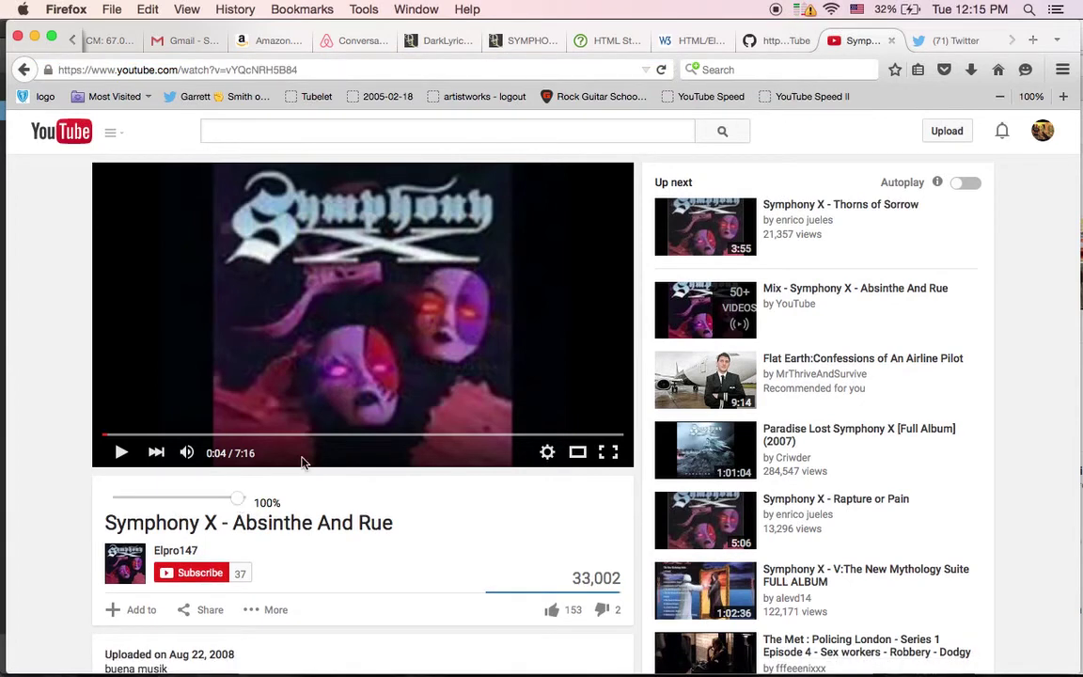
# Step: Examine the speed slider's input element under the video with the developer tools' element picker
pyautogui.press('super+alt+i')
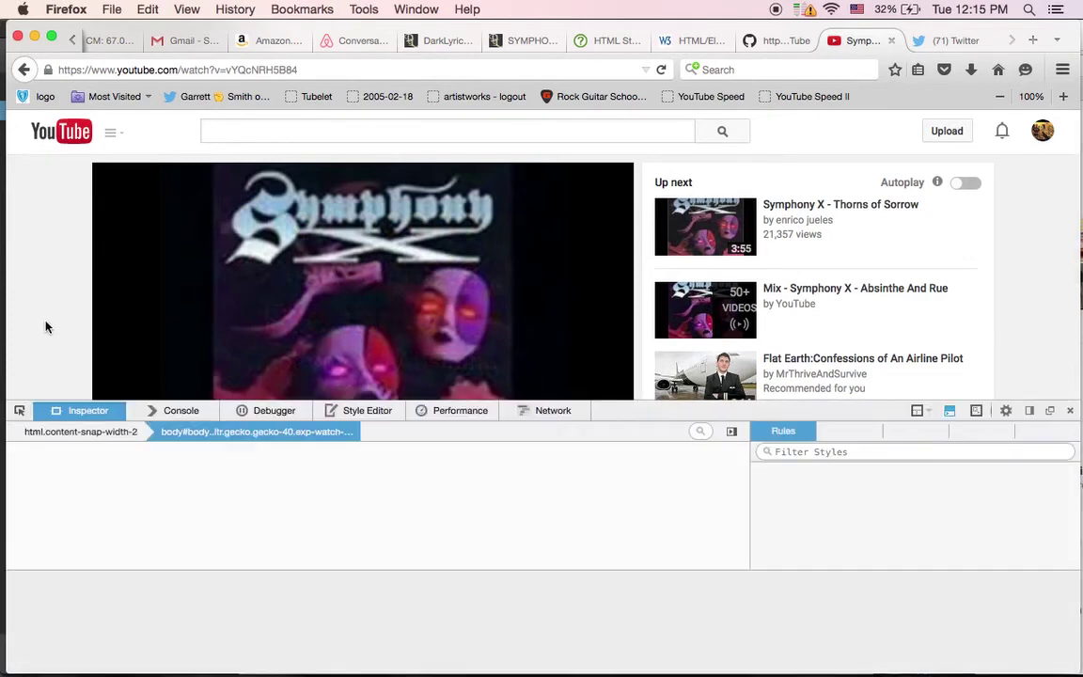
pyautogui.scroll(-2, 45, 324)
pyautogui.scroll(-2, 45, 326)
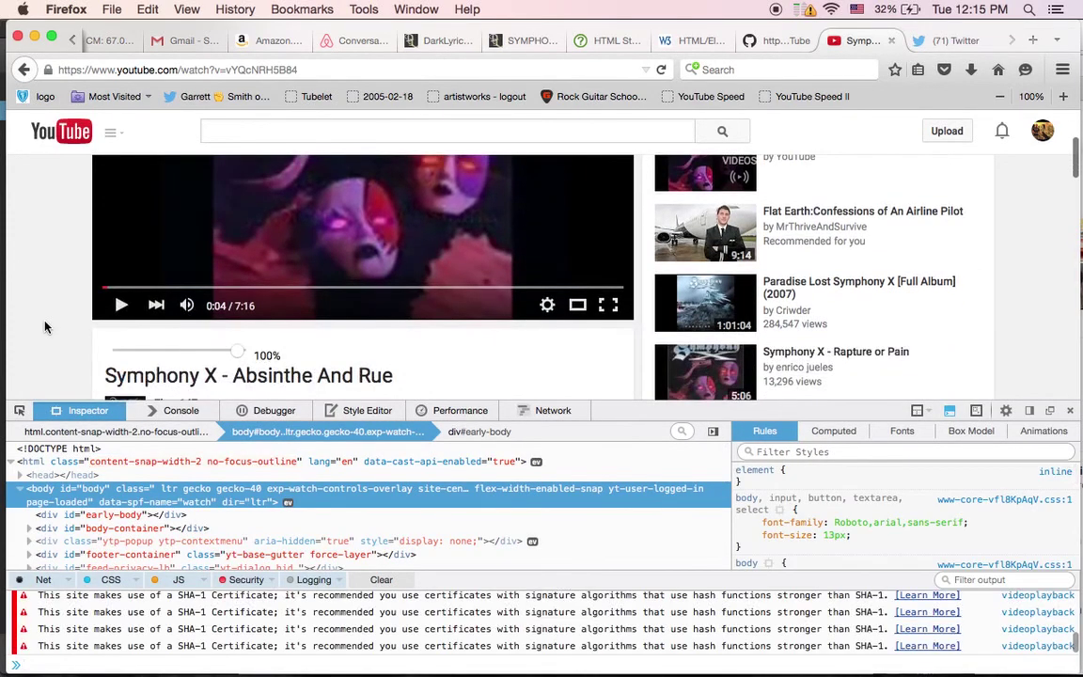
pyautogui.click(18, 411)
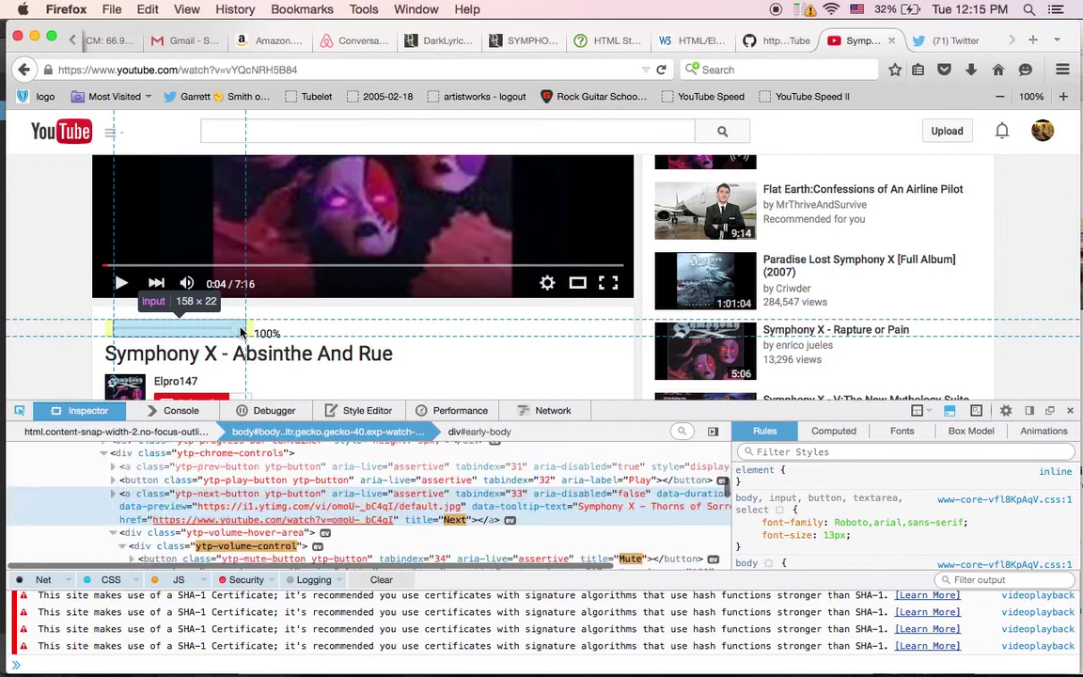
pyautogui.click(236, 367)
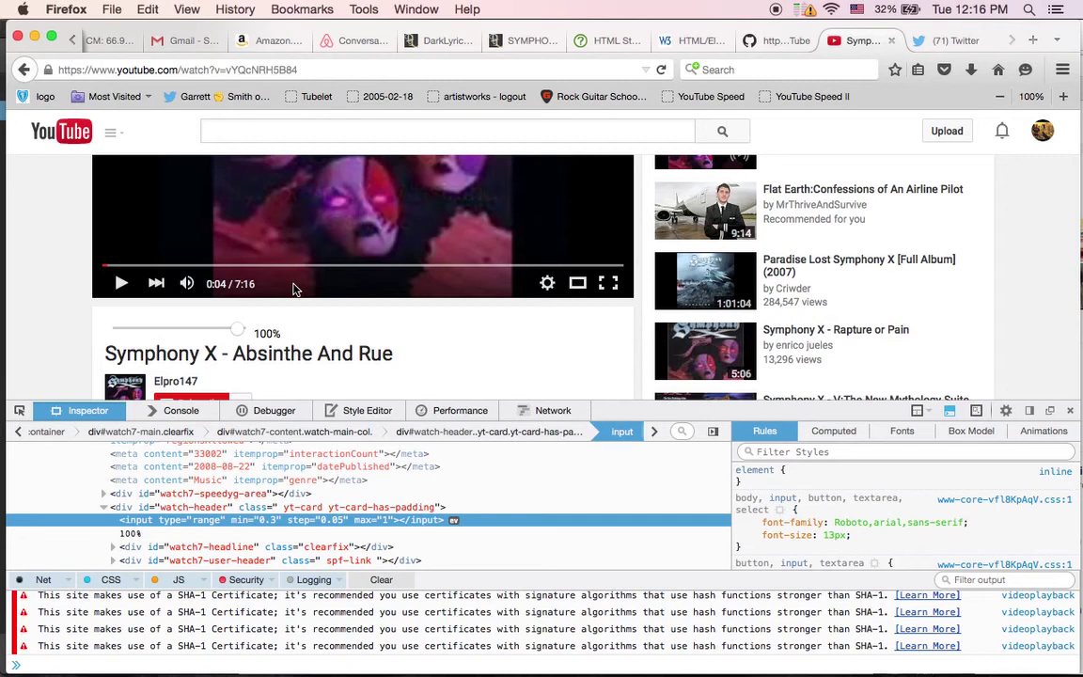
# Step: Review the speed control script in the raw gist tab and return to the Symphony X video tab
pyautogui.scroll(3, 294, 287)
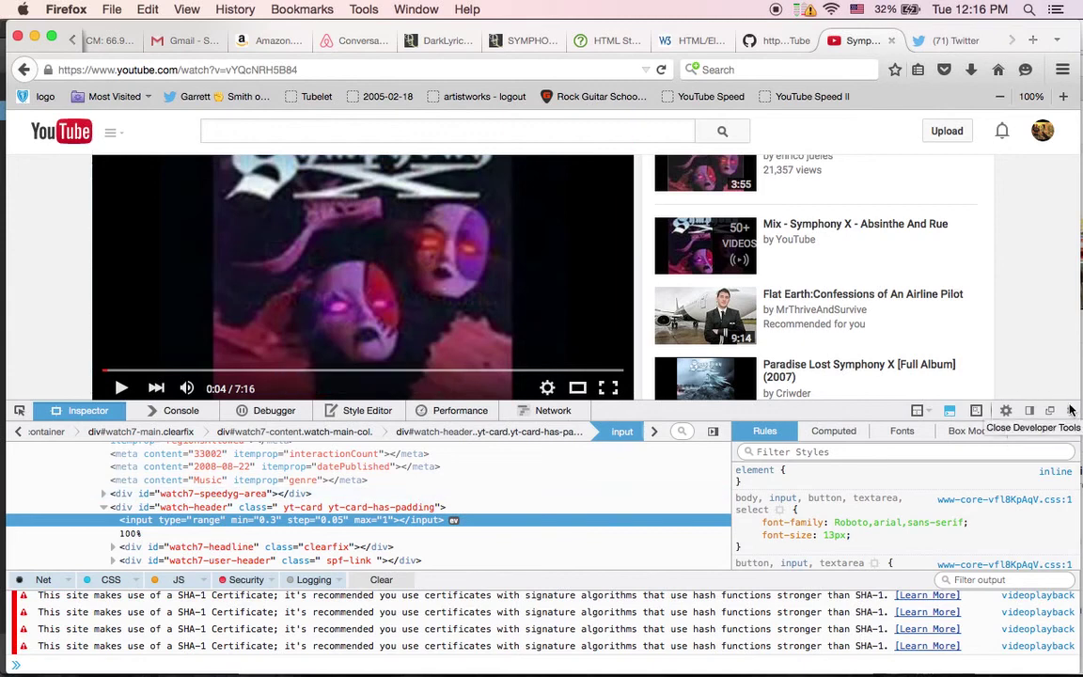
pyautogui.click(760, 54)
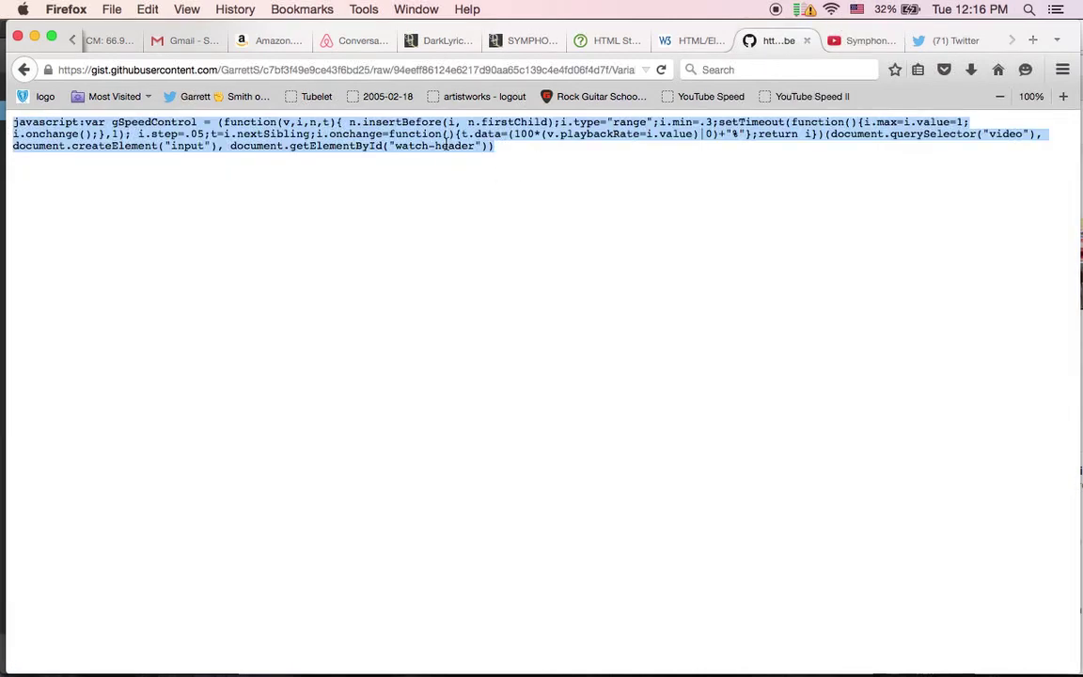
pyautogui.click(858, 39)
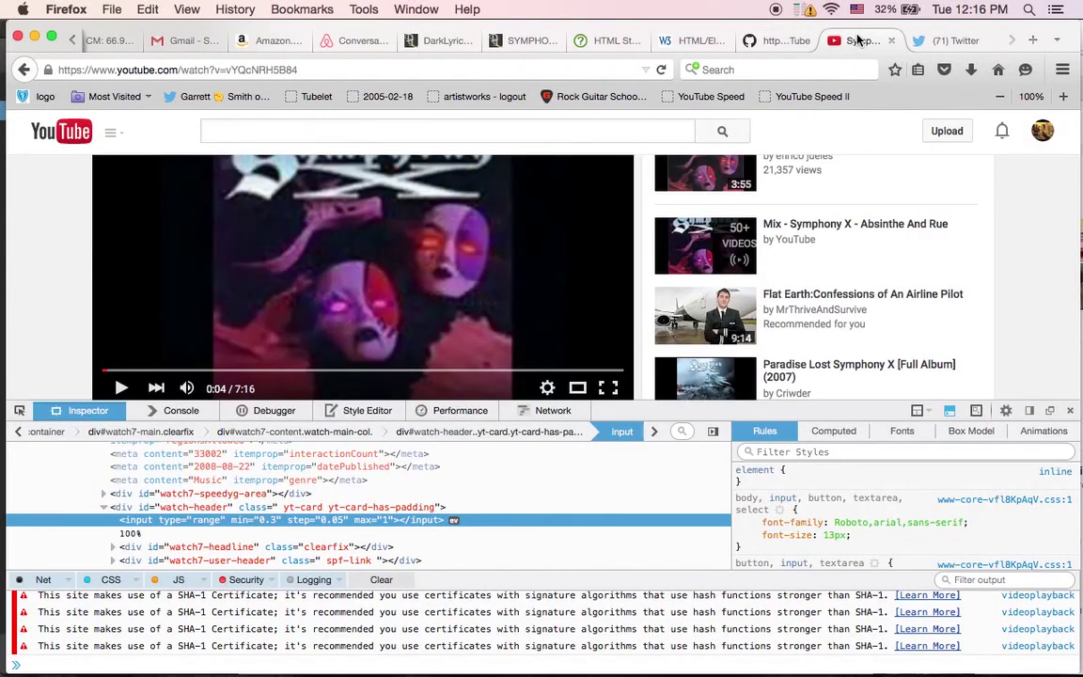